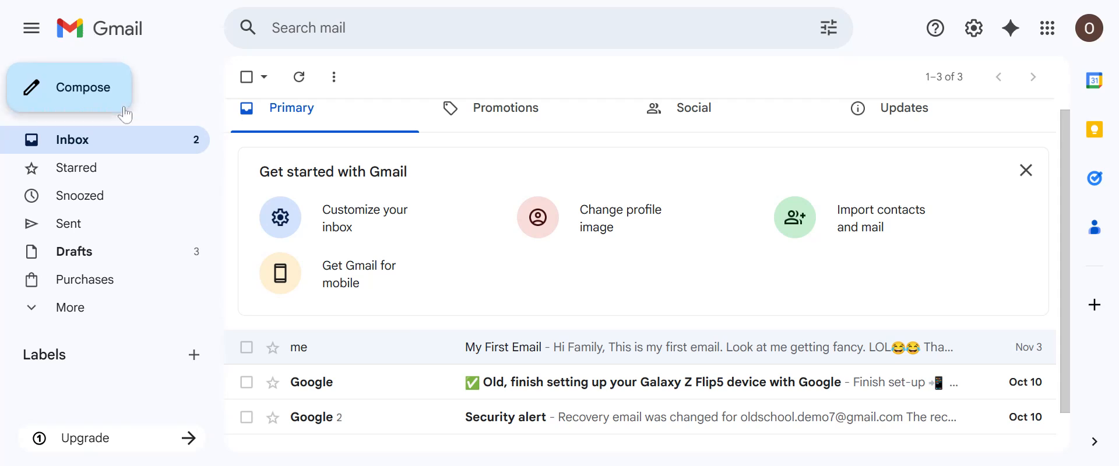
Start a new message, open signature management from it, and minimize the message window
{"action": "left_click", "coordinate": [73, 88]}
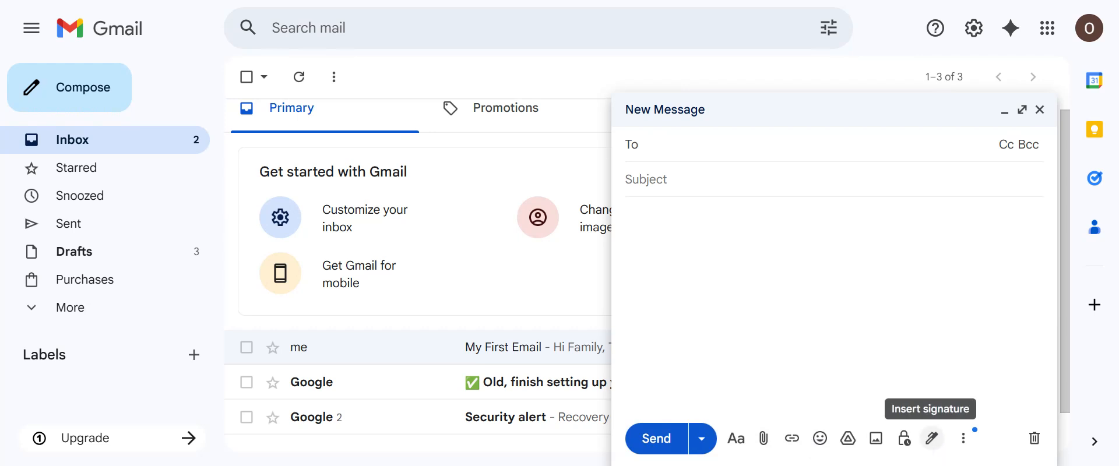
{"action": "left_click", "coordinate": [932, 439]}
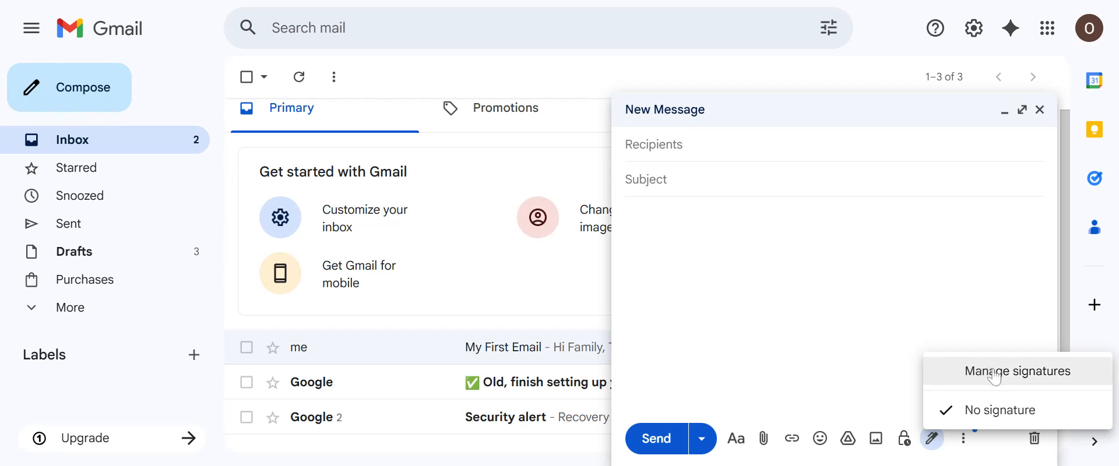
{"action": "left_click", "coordinate": [1025, 373]}
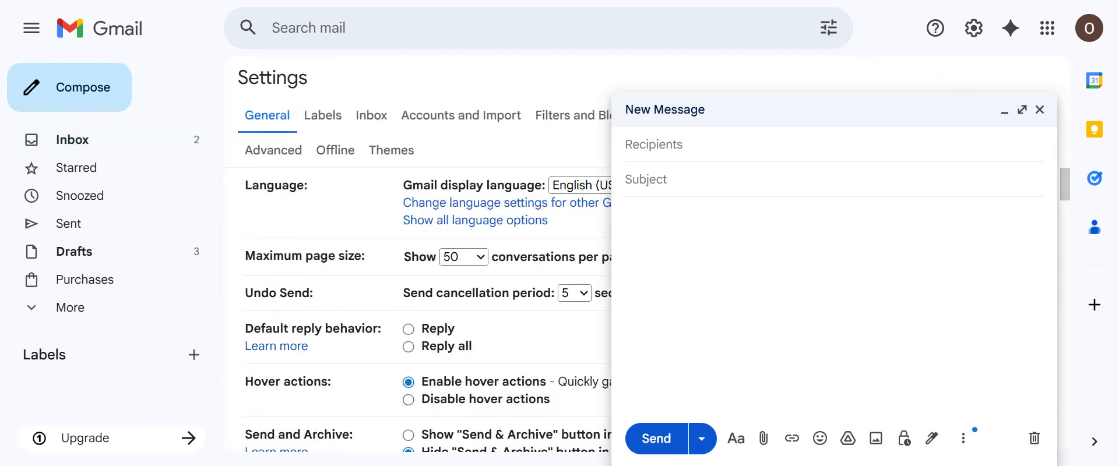
{"action": "left_click", "coordinate": [1005, 112]}
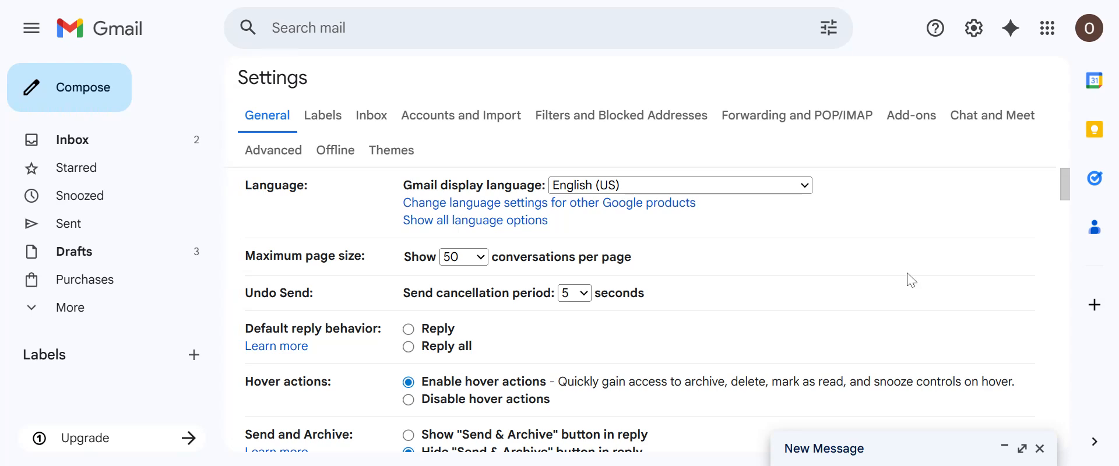
Create a new email signature named Personal in the general settings
{"action": "scroll", "coordinate": [770, 277], "scroll_direction": "down", "scroll_amount": 1}
{"action": "scroll", "coordinate": [642, 309], "scroll_direction": "down", "scroll_amount": 10}
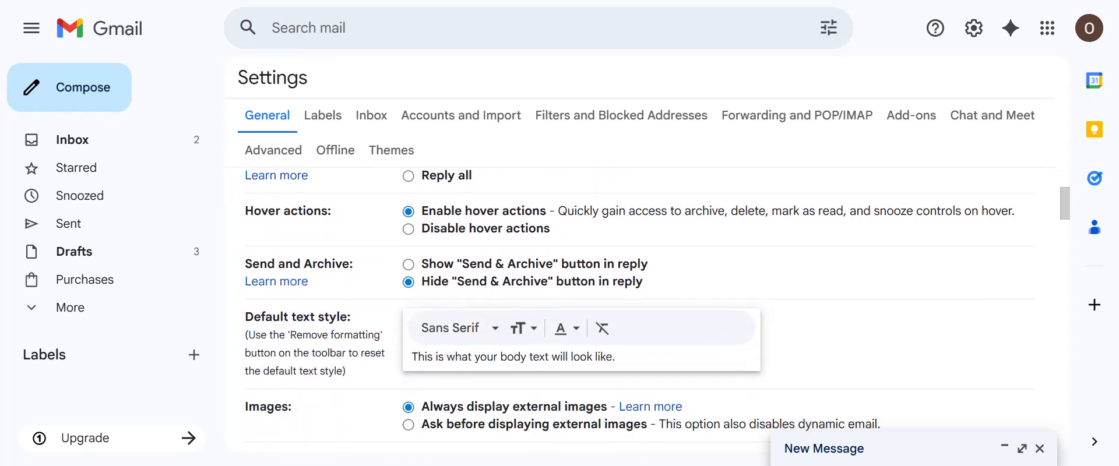
{"action": "scroll", "coordinate": [641, 309], "scroll_direction": "down", "scroll_amount": 10}
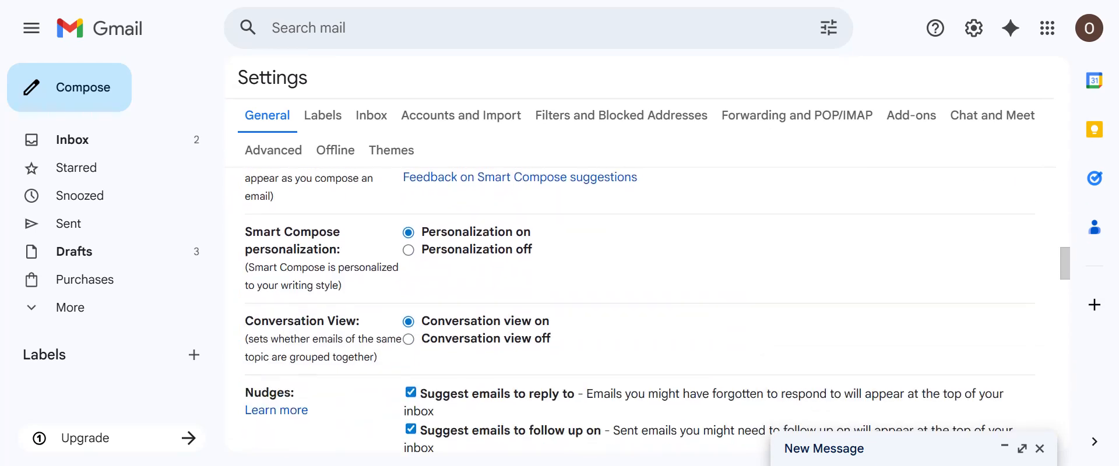
{"action": "scroll", "coordinate": [642, 309], "scroll_direction": "down", "scroll_amount": 10}
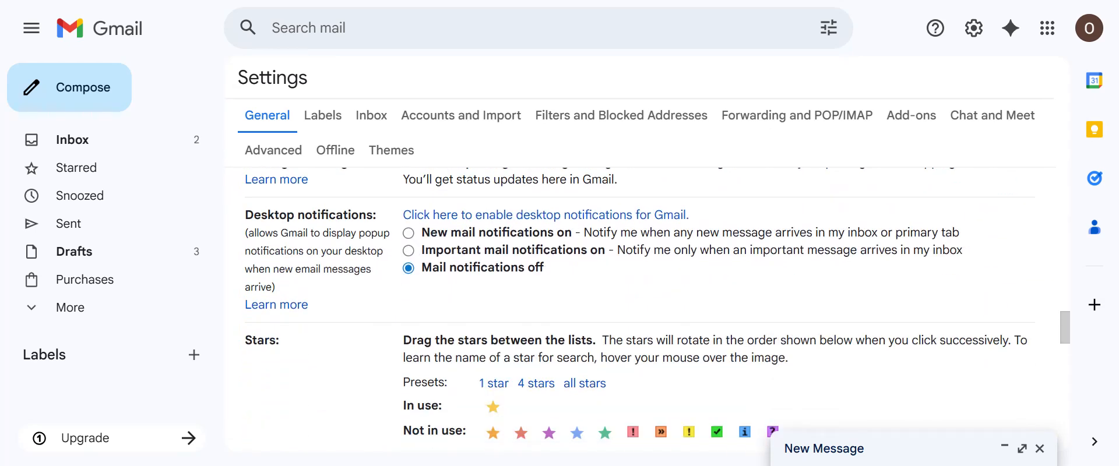
{"action": "scroll", "coordinate": [642, 309], "scroll_direction": "down", "scroll_amount": 2}
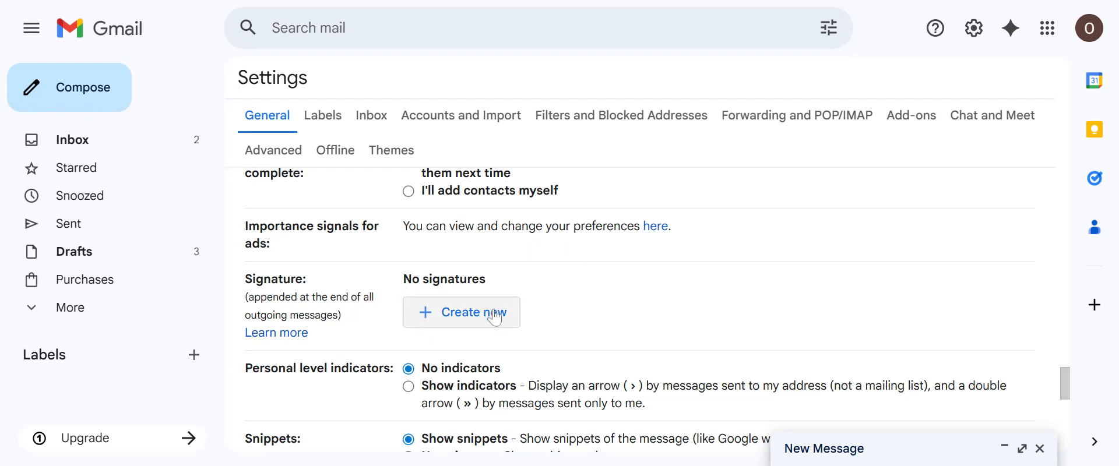
{"action": "left_click", "coordinate": [473, 316]}
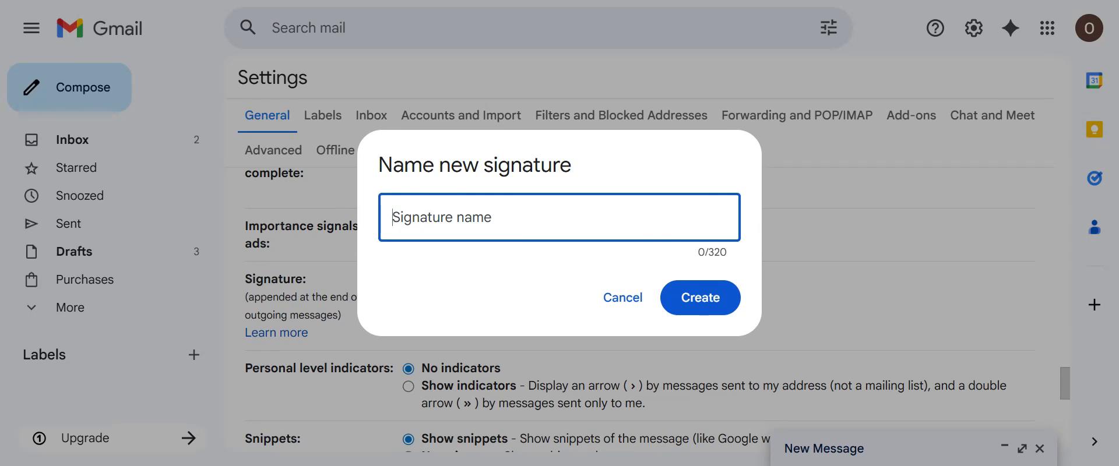
{"action": "type", "text": "Personal"}
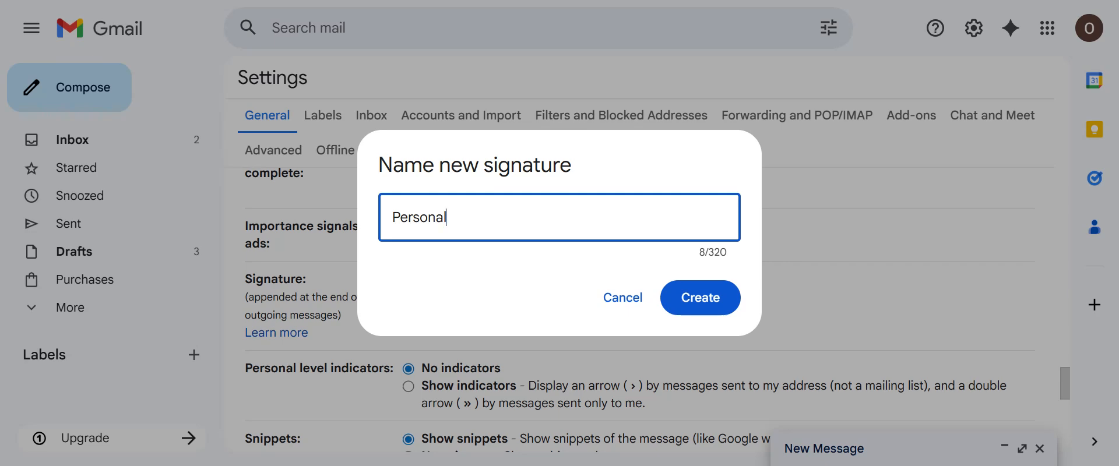
{"action": "left_click", "coordinate": [717, 301]}
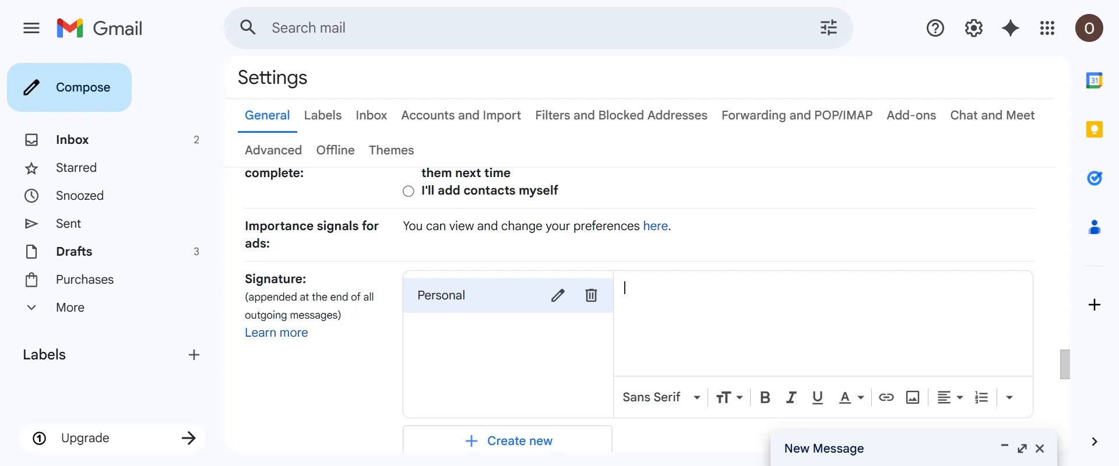
Write "Be Blessed My Sweet Babies" as the Personal signature's first line and the sender's family title and name on the second
{"action": "type", "text": "Be Blessed My"}
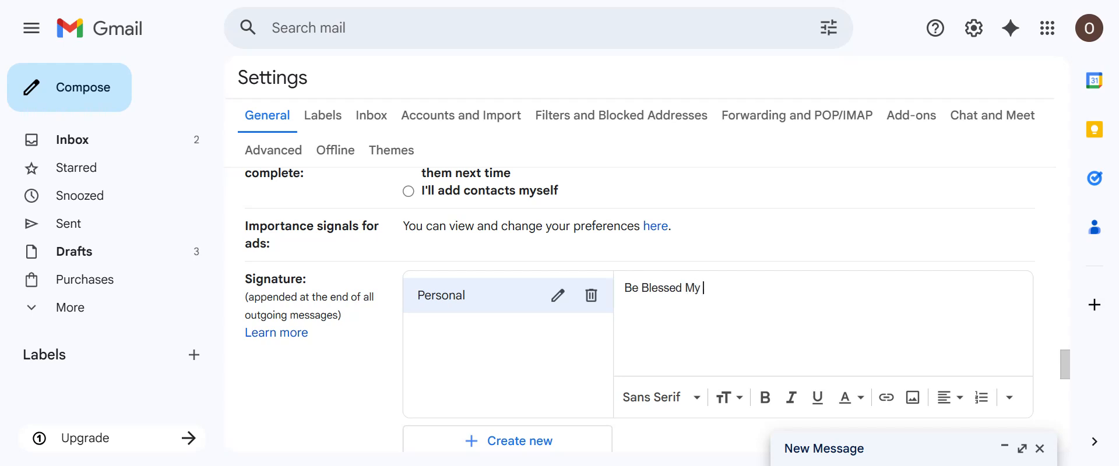
{"action": "type", "text": " Sweet Babies"}
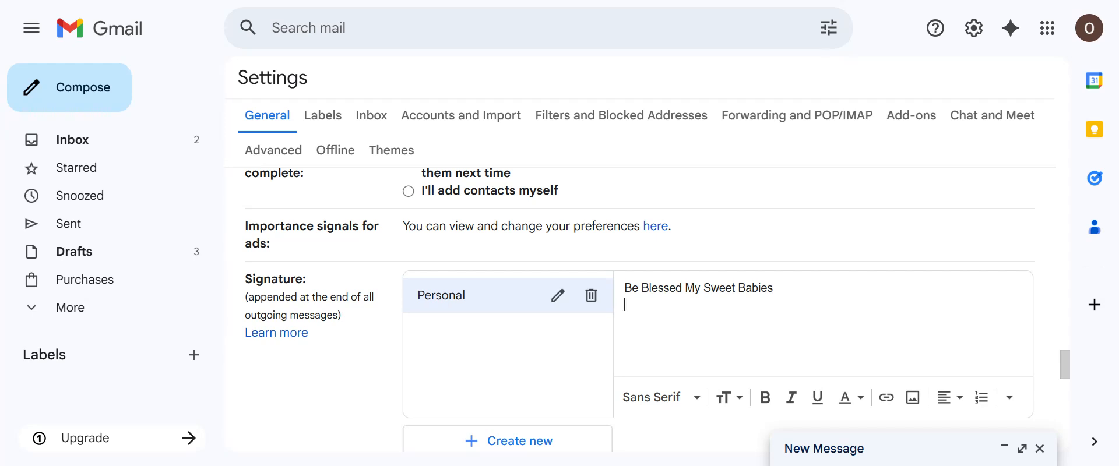
{"action": "type", "text": "Aunt Sara Mae"}
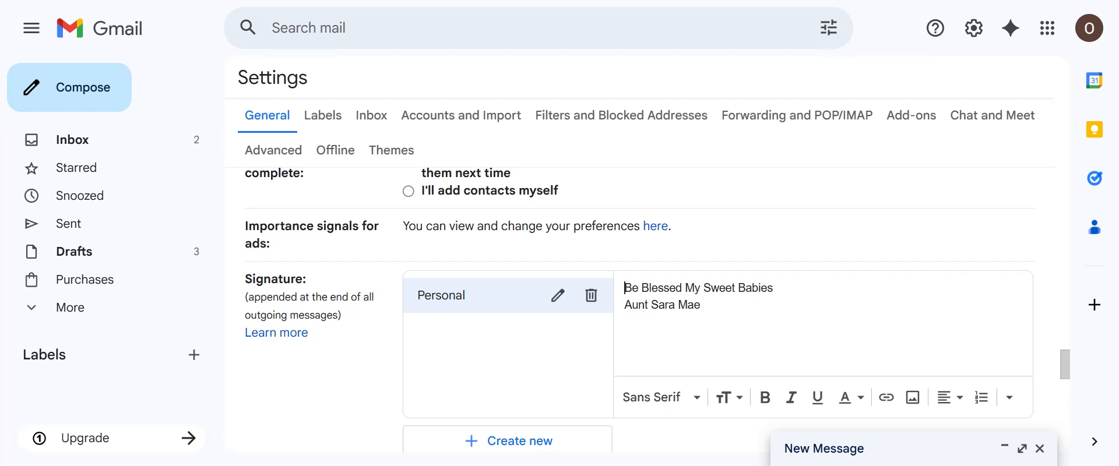
Try the Garamond font on the whole signature text, and switch it back to Sans Serif
{"action": "left_click_drag", "start_coordinate": [624, 288], "coordinate": [700, 305]}
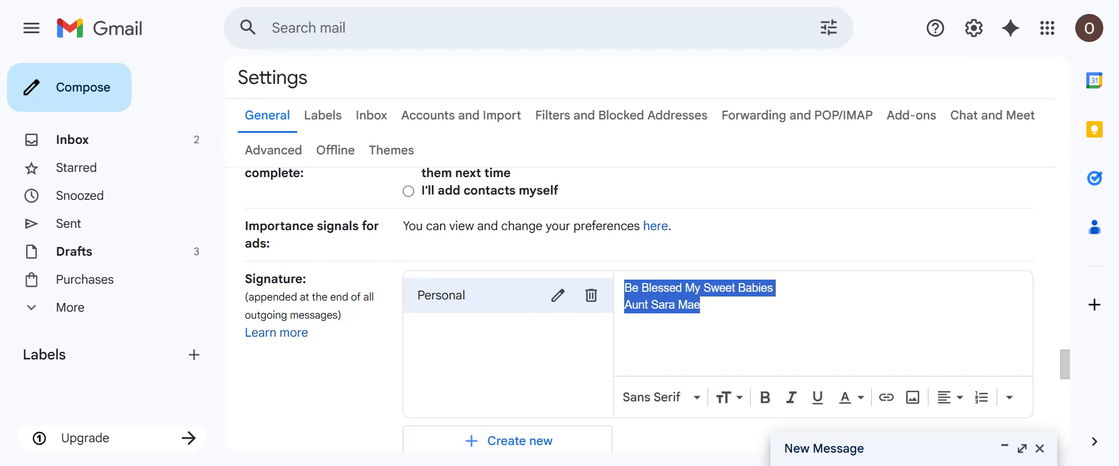
{"action": "left_click", "coordinate": [697, 399]}
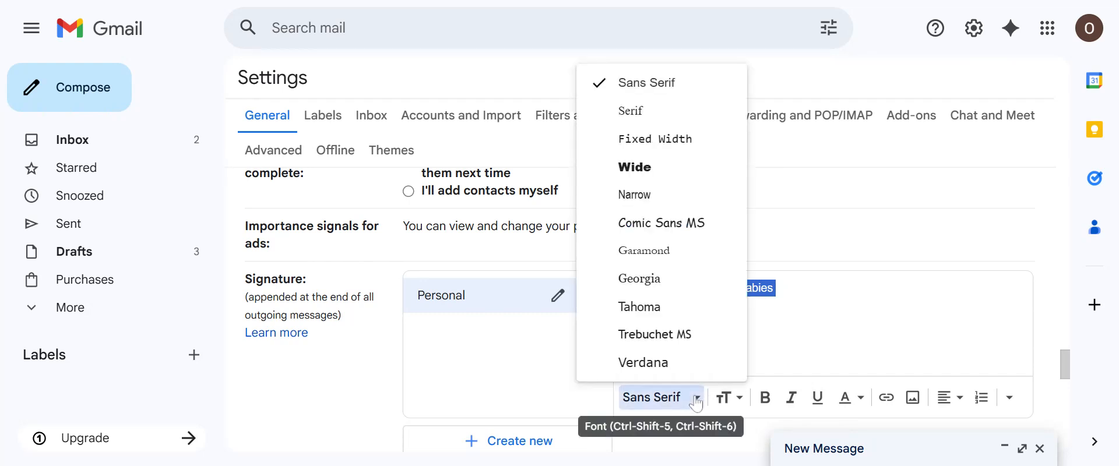
{"action": "left_click", "coordinate": [661, 256]}
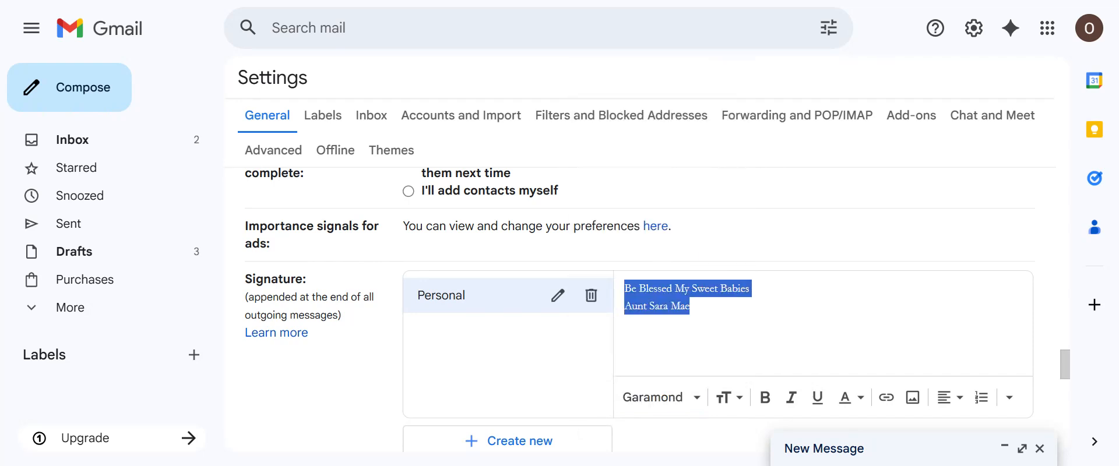
{"action": "left_click", "coordinate": [691, 307]}
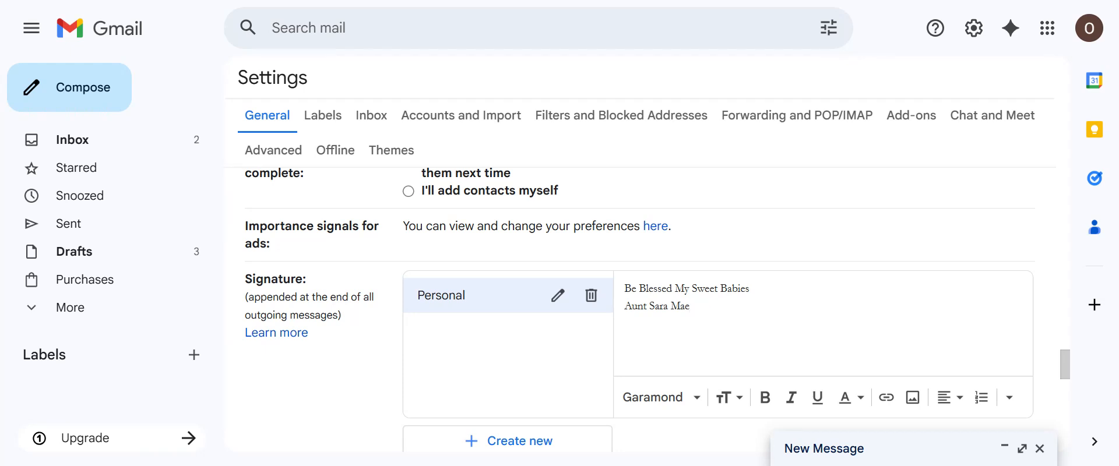
{"action": "key", "text": "ctrl+a"}
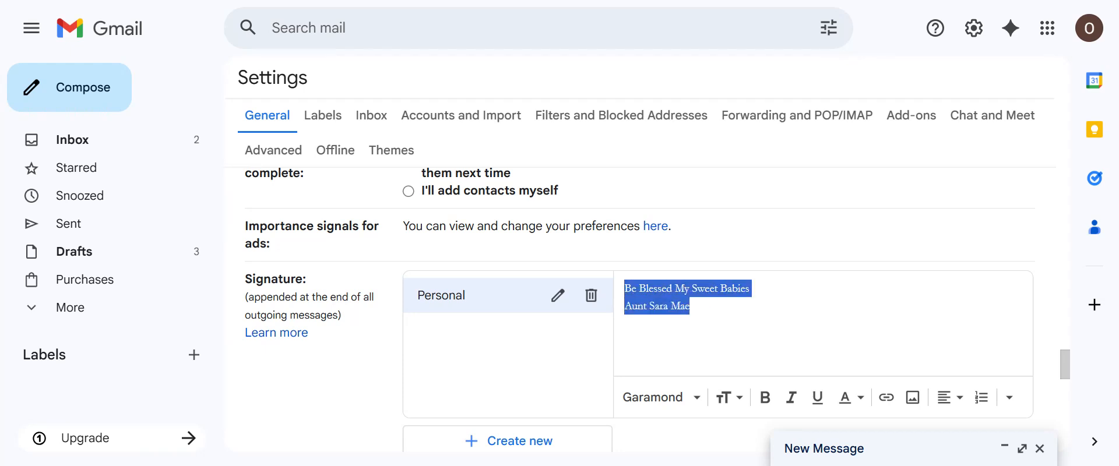
{"action": "left_click", "coordinate": [697, 399]}
{"action": "left_click", "coordinate": [661, 82]}
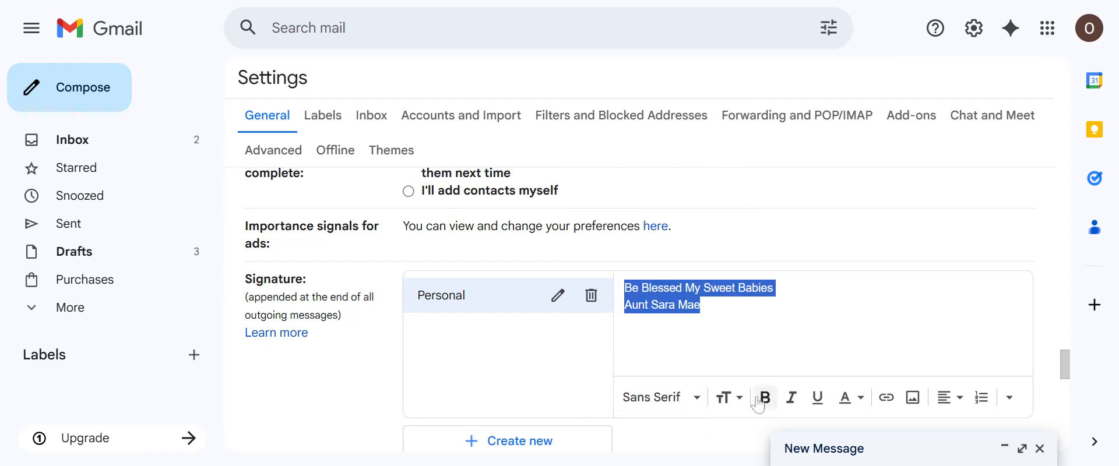
Set the size of the whole signature text to Small
{"action": "left_click", "coordinate": [729, 399]}
{"action": "left_click", "coordinate": [735, 284]}
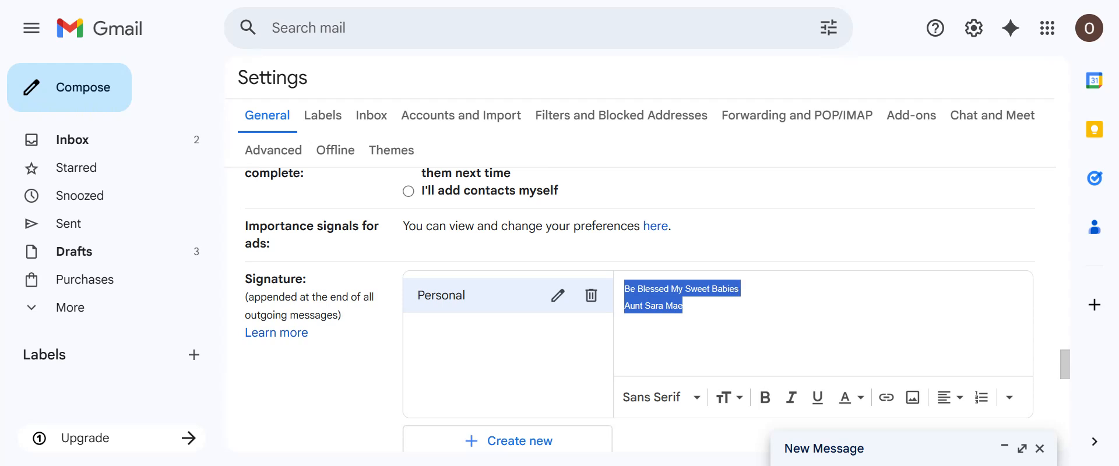
{"action": "left_click", "coordinate": [723, 336]}
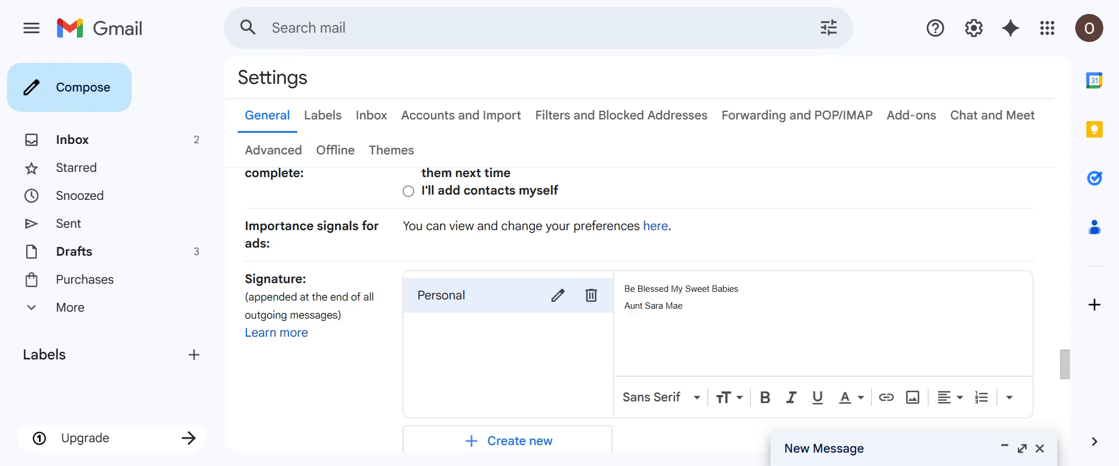
{"action": "left_click", "coordinate": [660, 289]}
{"action": "key", "text": "Return"}
{"action": "key", "text": "Return"}
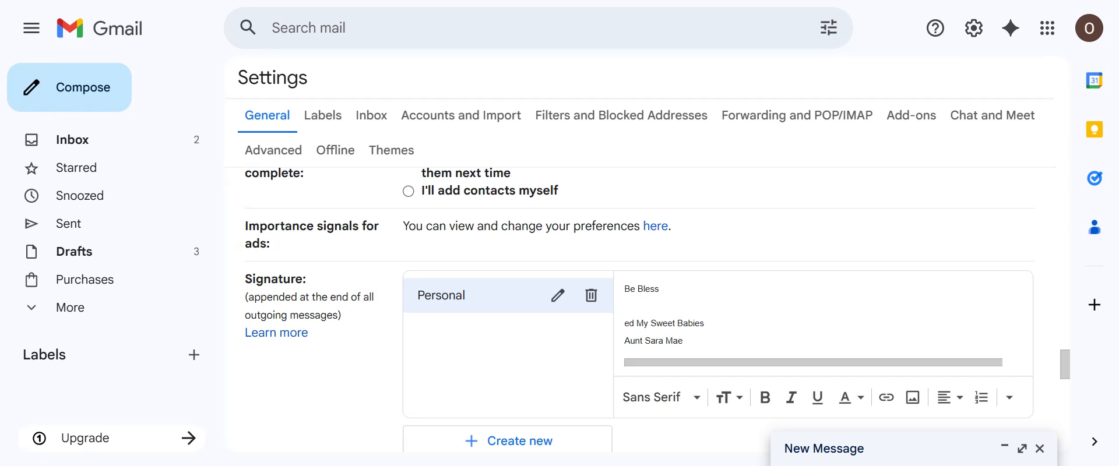
{"action": "key", "text": "ctrl+z"}
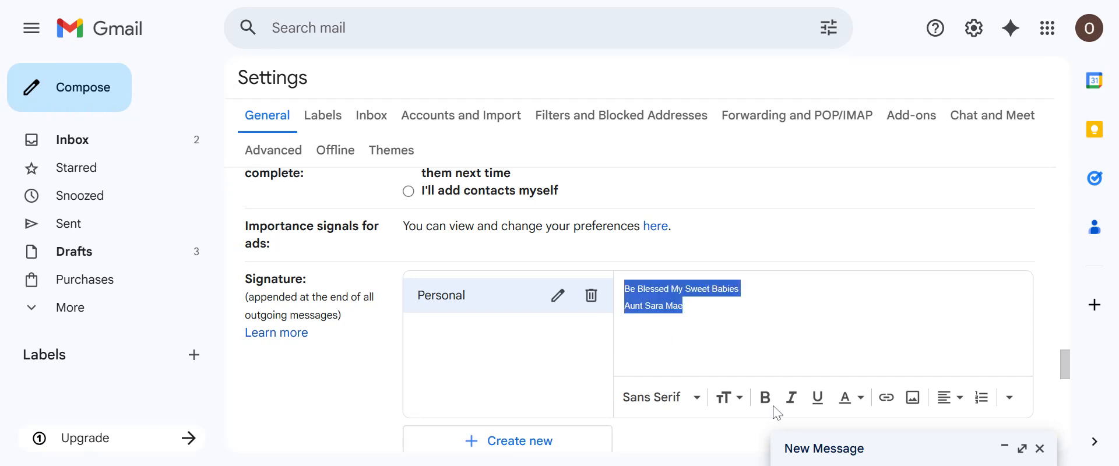
Try the Normal, Large and Huge text sizes in turn on the whole signature
{"action": "left_click", "coordinate": [739, 402]}
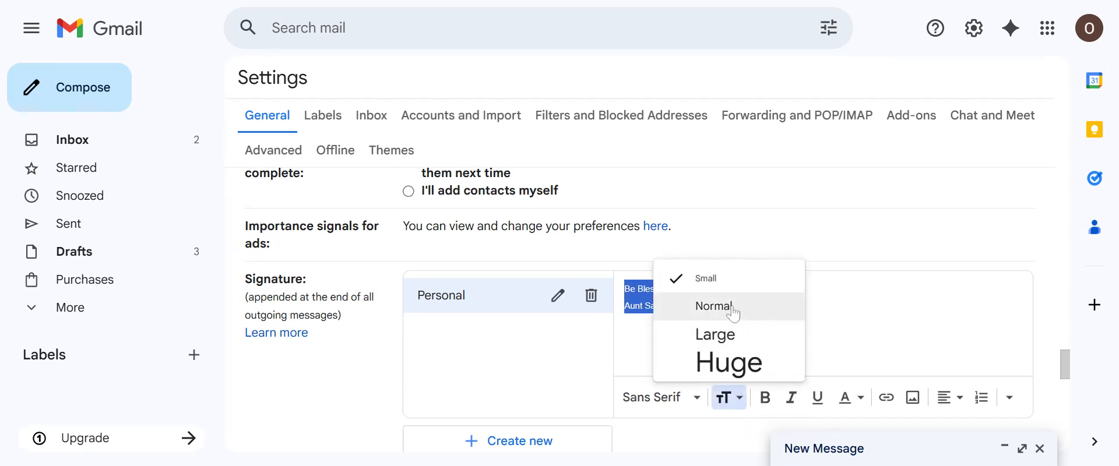
{"action": "left_click", "coordinate": [706, 305]}
{"action": "left_click", "coordinate": [739, 399]}
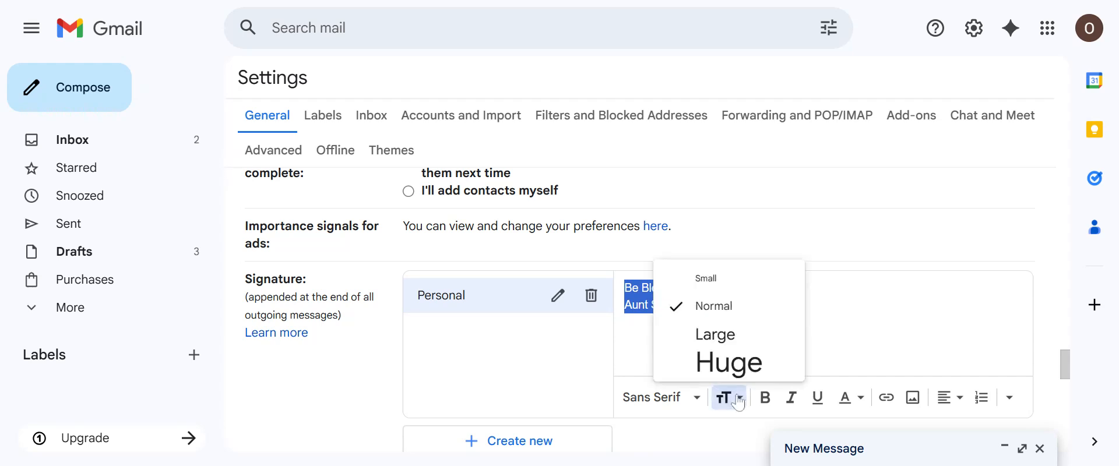
{"action": "left_click", "coordinate": [716, 332]}
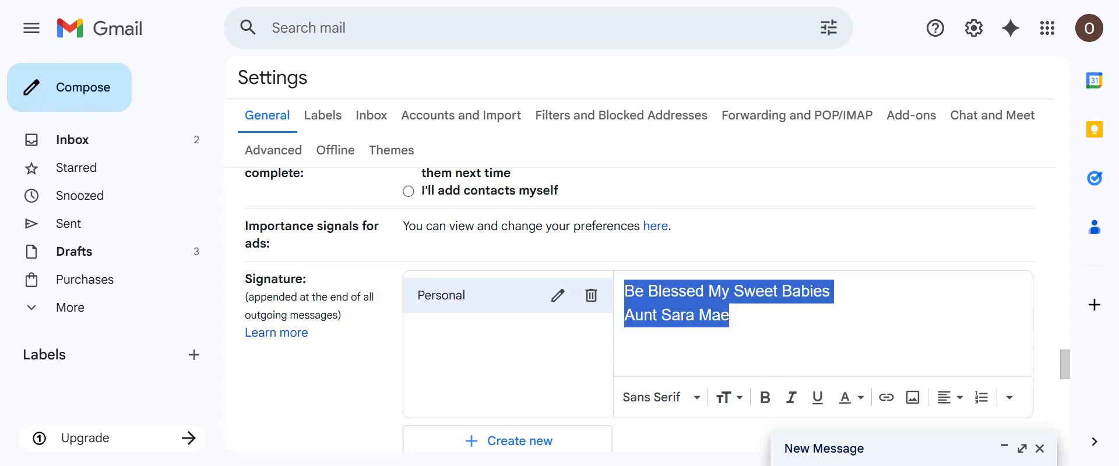
{"action": "left_click", "coordinate": [739, 398]}
{"action": "left_click", "coordinate": [727, 361]}
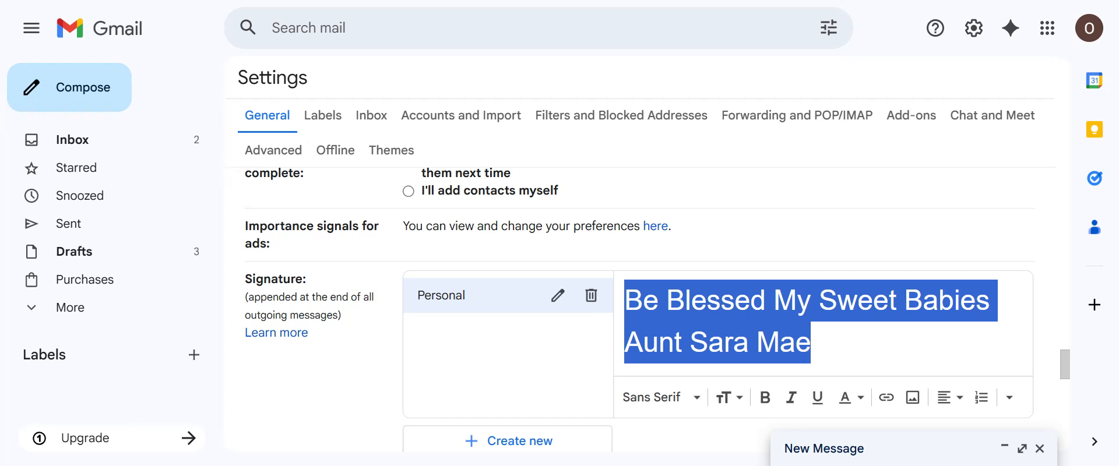
Make the whole signature text bold and set its size to Large
{"action": "left_click", "coordinate": [765, 399]}
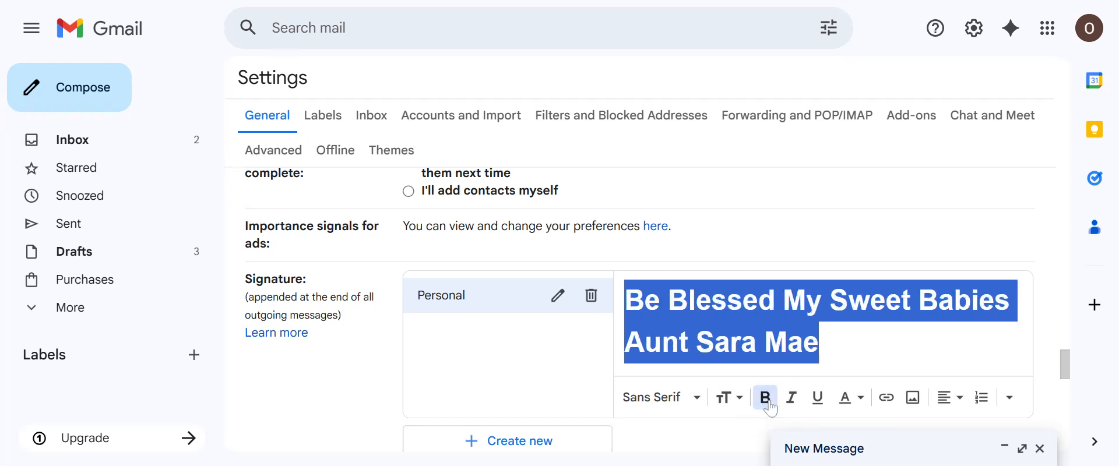
{"action": "left_click", "coordinate": [731, 398]}
{"action": "left_click", "coordinate": [719, 336]}
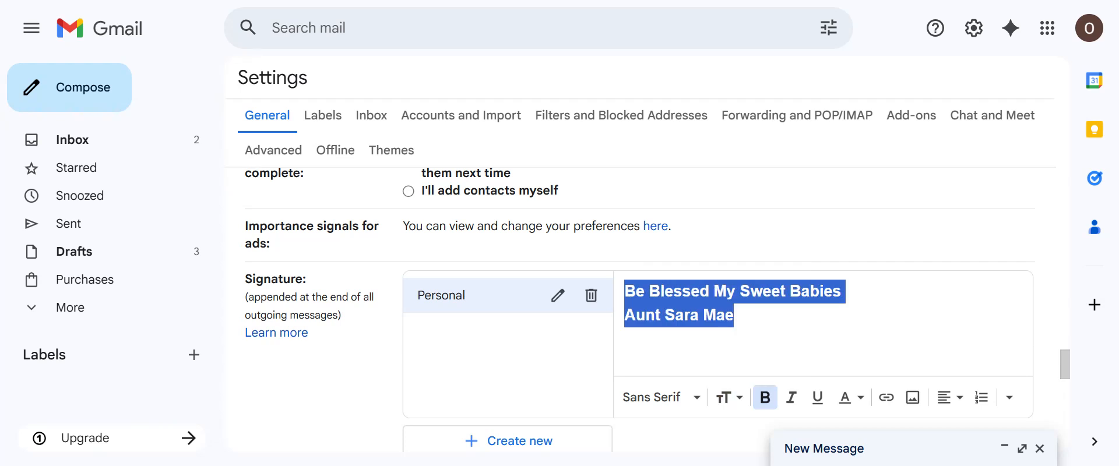
Remove the bold formatting from the whole signature text, and turn italics on and off again
{"action": "left_click", "coordinate": [766, 402]}
{"action": "left_click", "coordinate": [734, 316]}
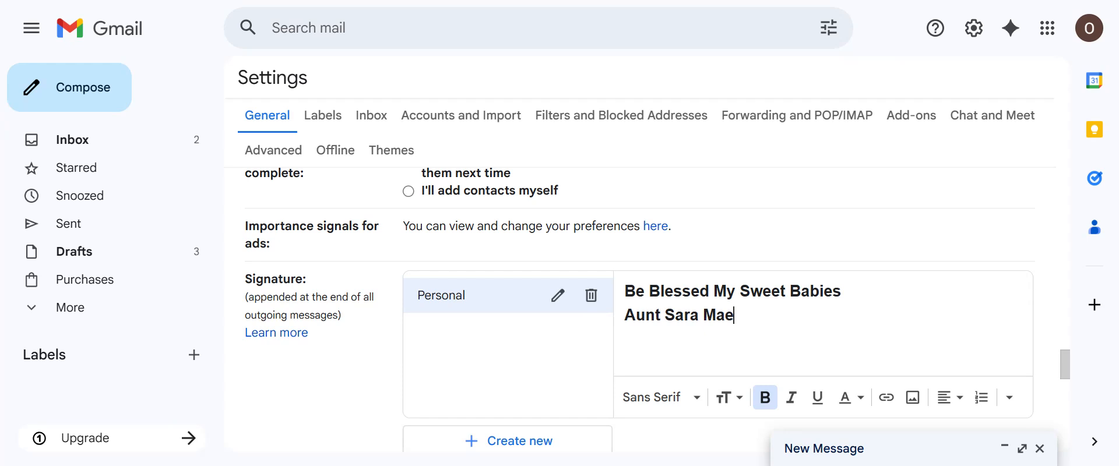
{"action": "key", "text": "ctrl+a"}
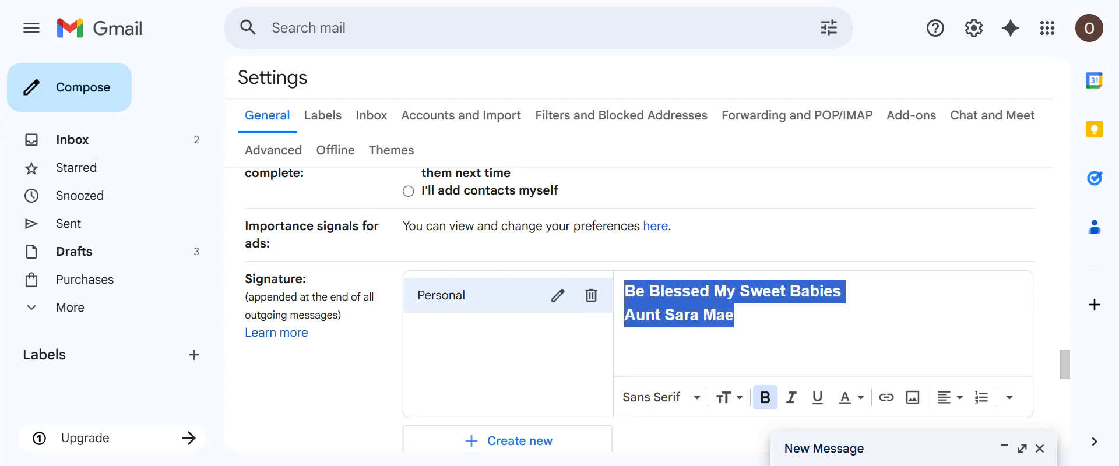
{"action": "left_click", "coordinate": [767, 402]}
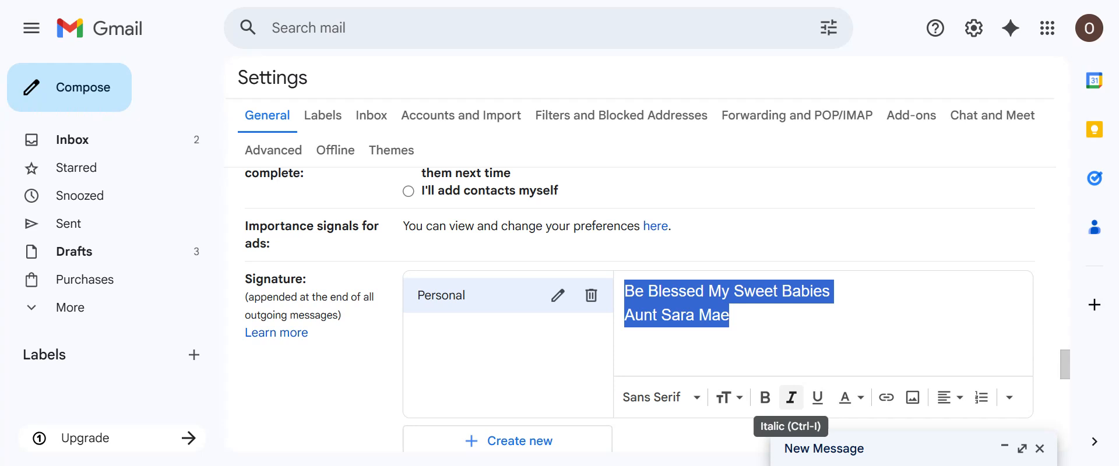
{"action": "left_click", "coordinate": [792, 399]}
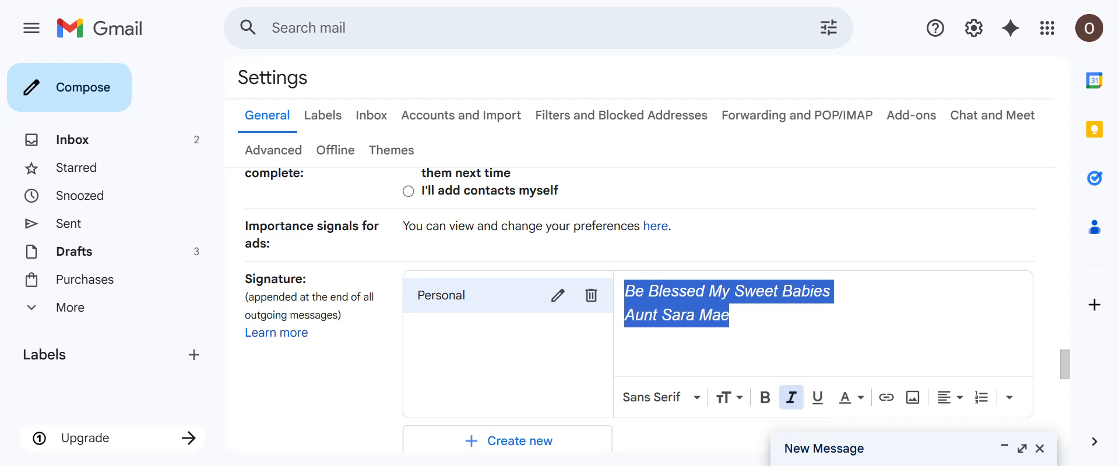
{"action": "left_click", "coordinate": [794, 405]}
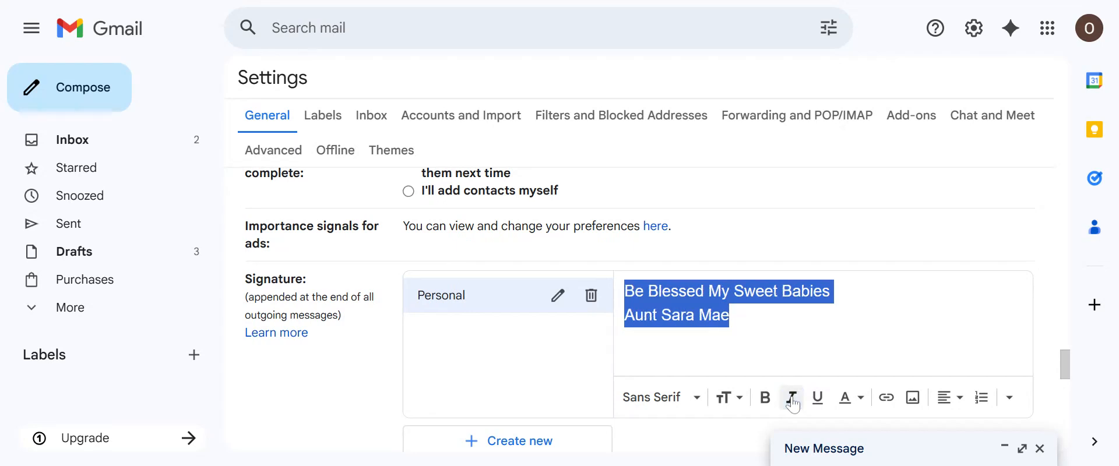
Italicize the whole signature text
{"action": "left_click", "coordinate": [794, 404]}
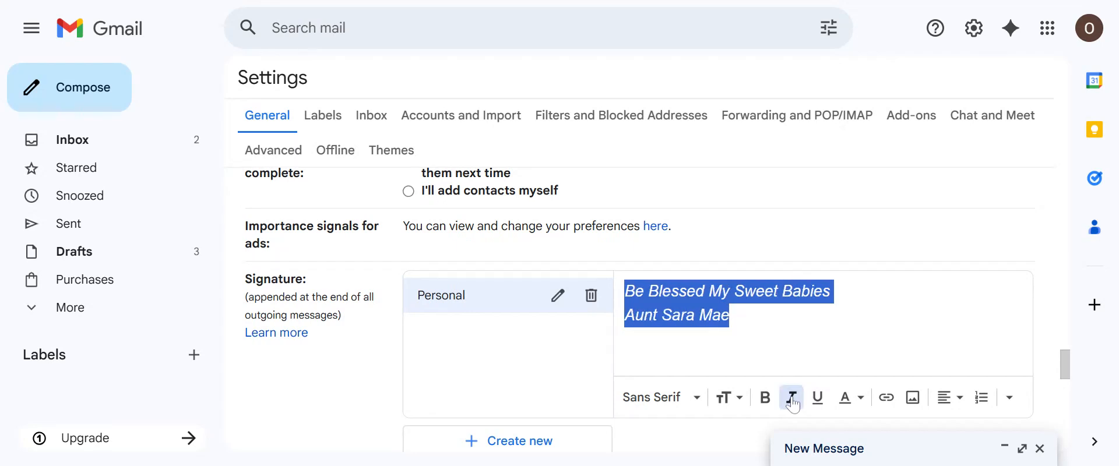
{"action": "left_click", "coordinate": [793, 405]}
{"action": "left_click", "coordinate": [794, 405]}
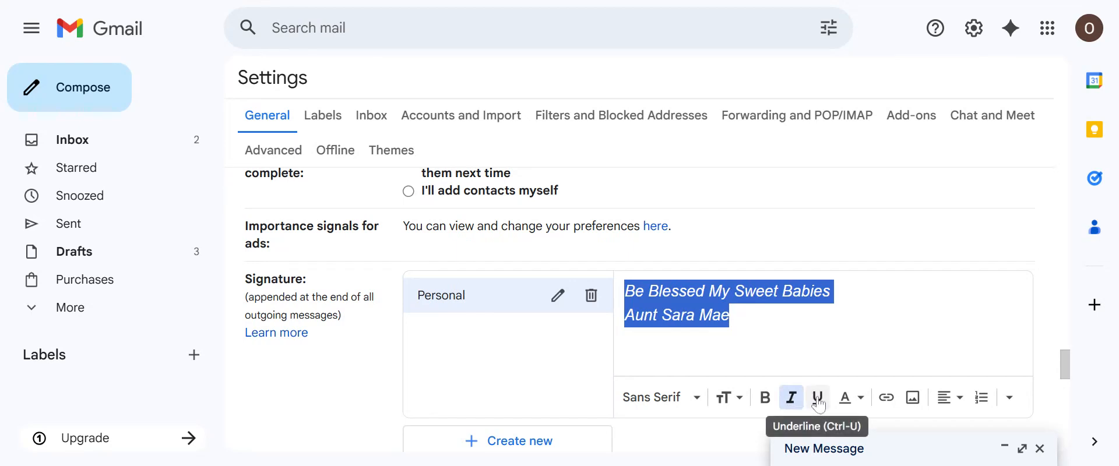
Turn underlining on and off again for the whole signature text
{"action": "left_click", "coordinate": [819, 403]}
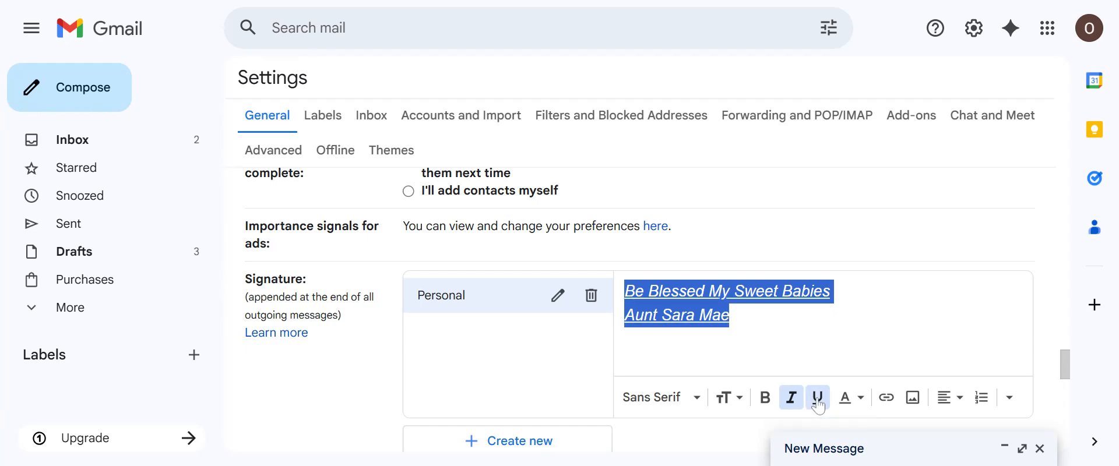
{"action": "left_click", "coordinate": [819, 403]}
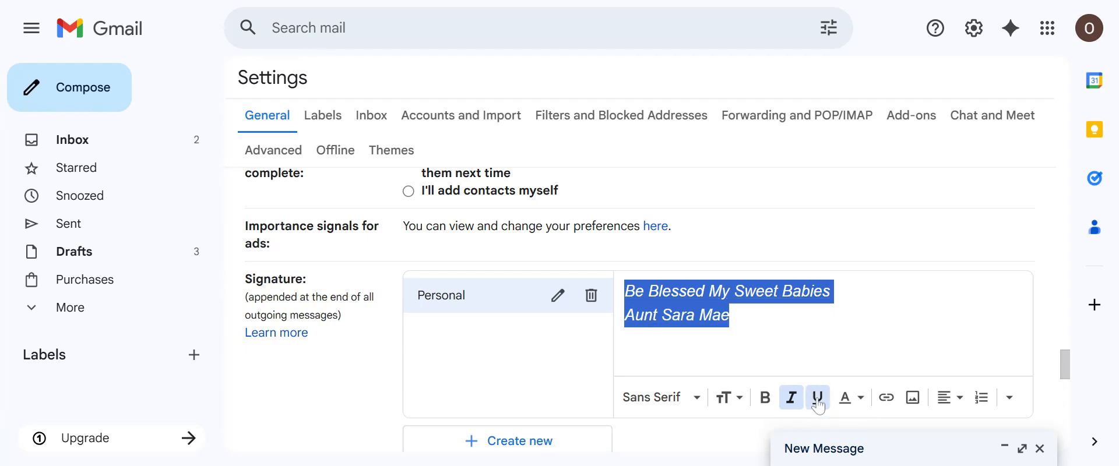
{"action": "left_click", "coordinate": [820, 403]}
{"action": "left_click", "coordinate": [819, 404]}
Try a magenta background color behind the whole signature text and set it back to white
{"action": "left_click", "coordinate": [861, 399]}
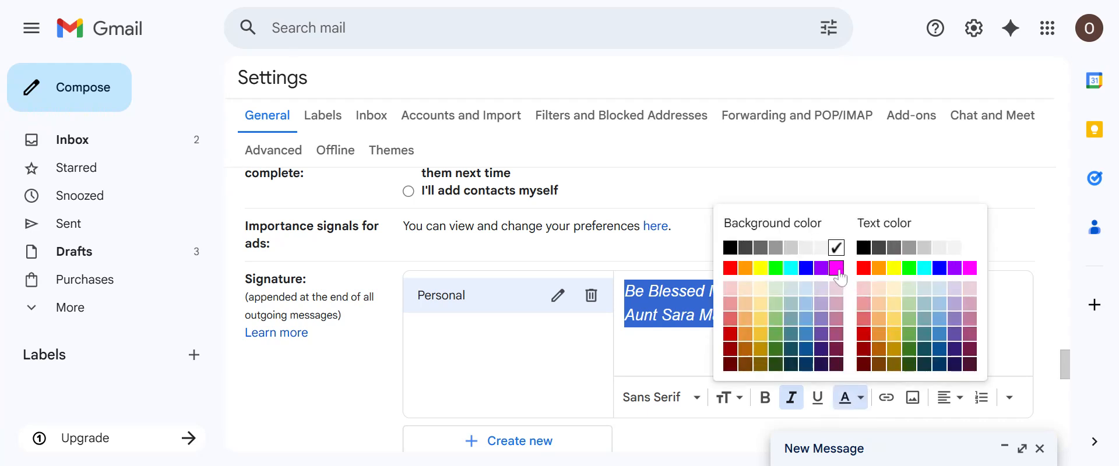
{"action": "left_click", "coordinate": [838, 270]}
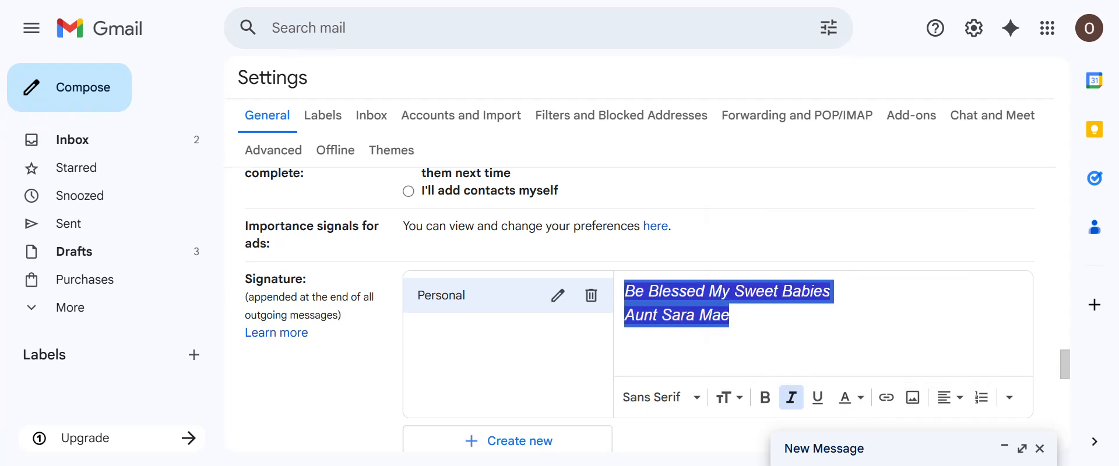
{"action": "left_click", "coordinate": [731, 316]}
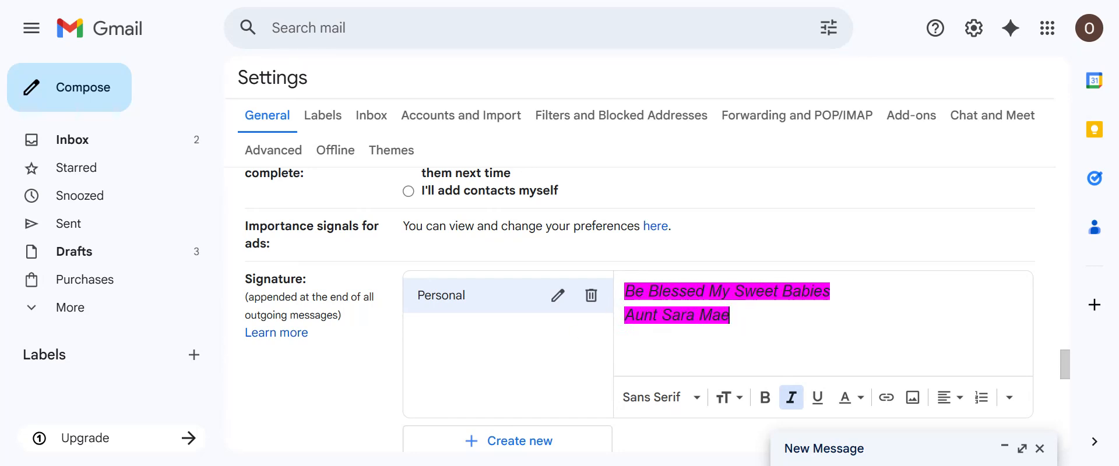
{"action": "key", "text": "ctrl+a"}
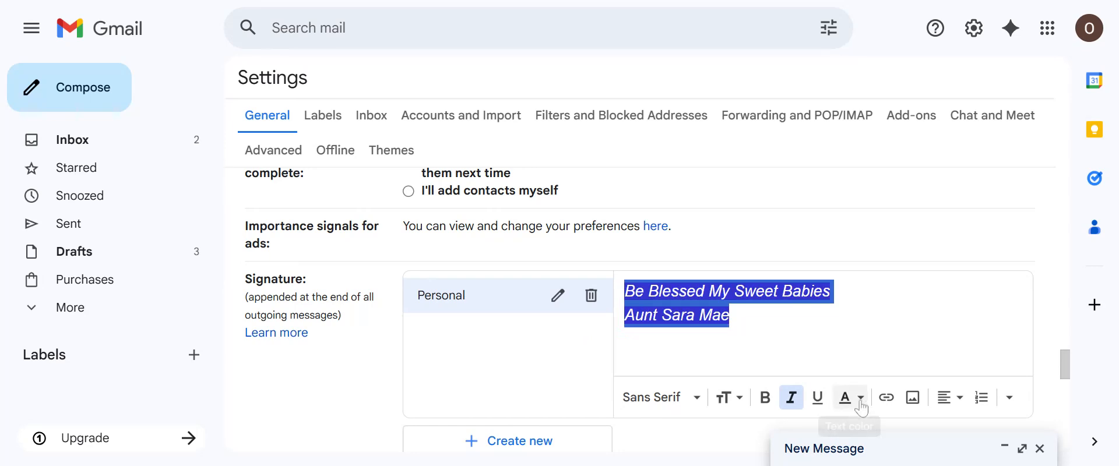
{"action": "left_click", "coordinate": [857, 398]}
{"action": "left_click", "coordinate": [836, 250]}
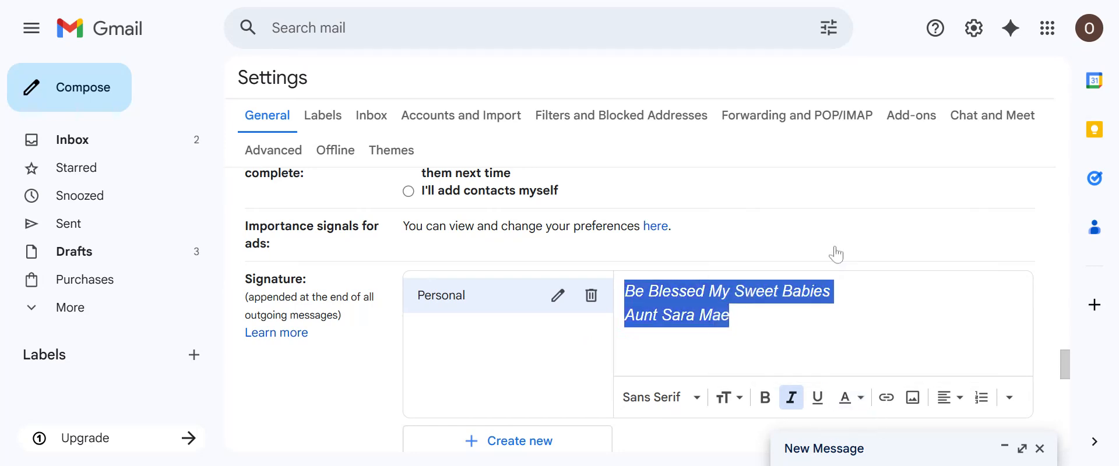
{"action": "key", "text": "Right"}
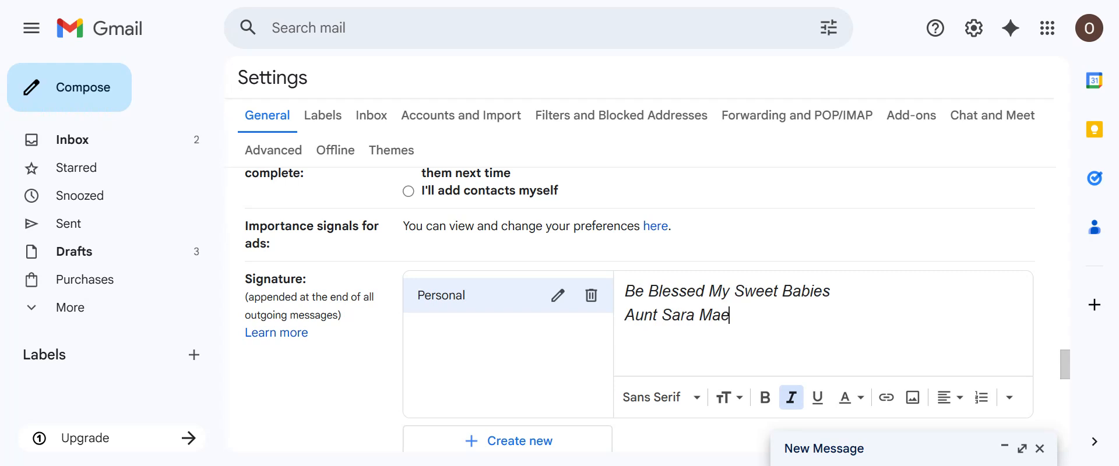
Set the text color of the whole signature to light blue
{"action": "key", "text": "ctrl+a"}
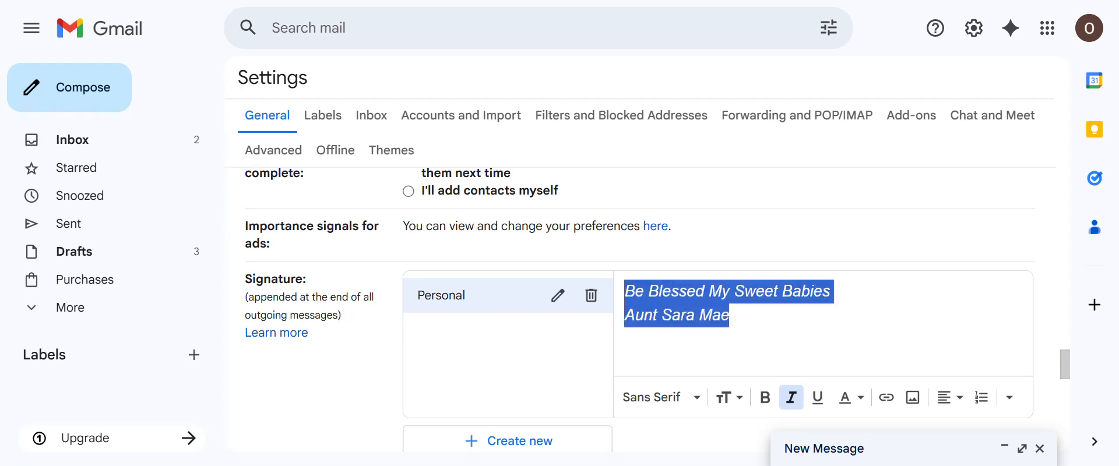
{"action": "left_click", "coordinate": [861, 397]}
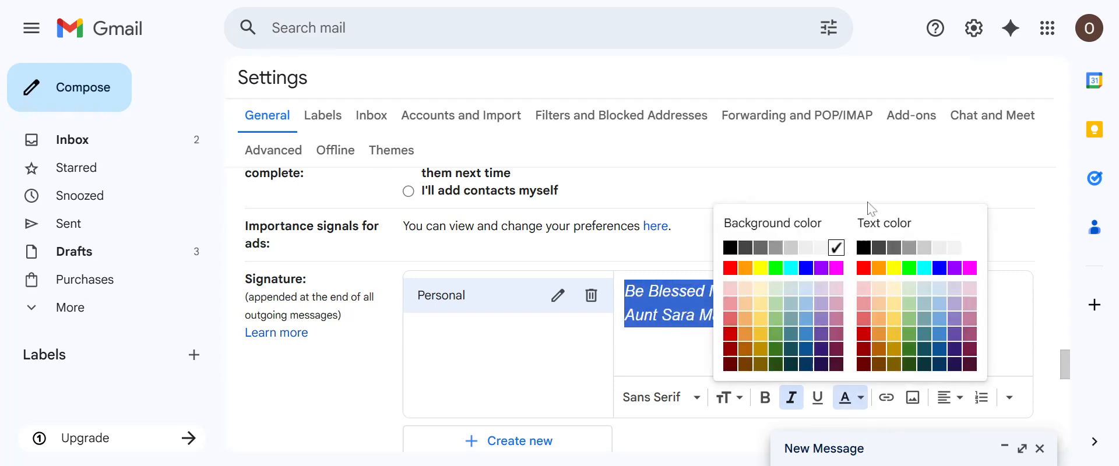
{"action": "left_click", "coordinate": [939, 319]}
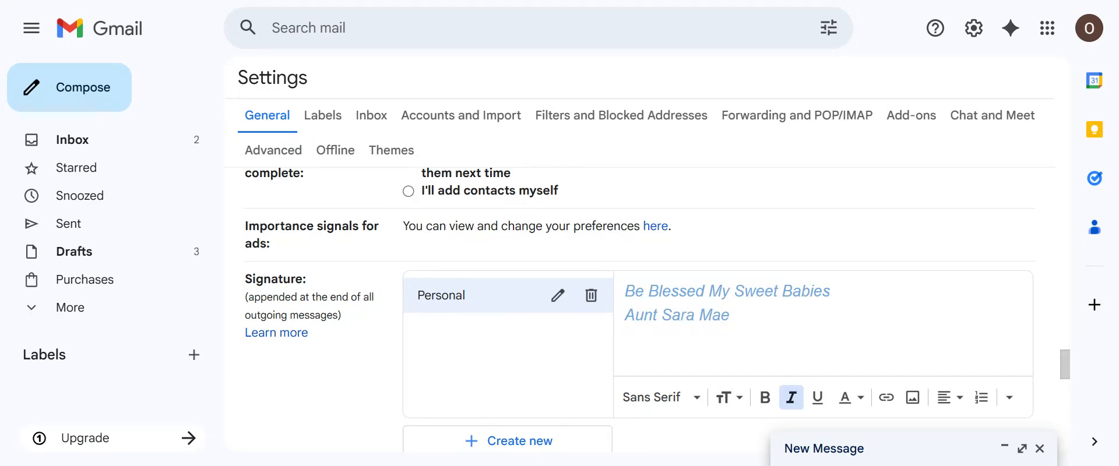
{"action": "left_click", "coordinate": [913, 401]}
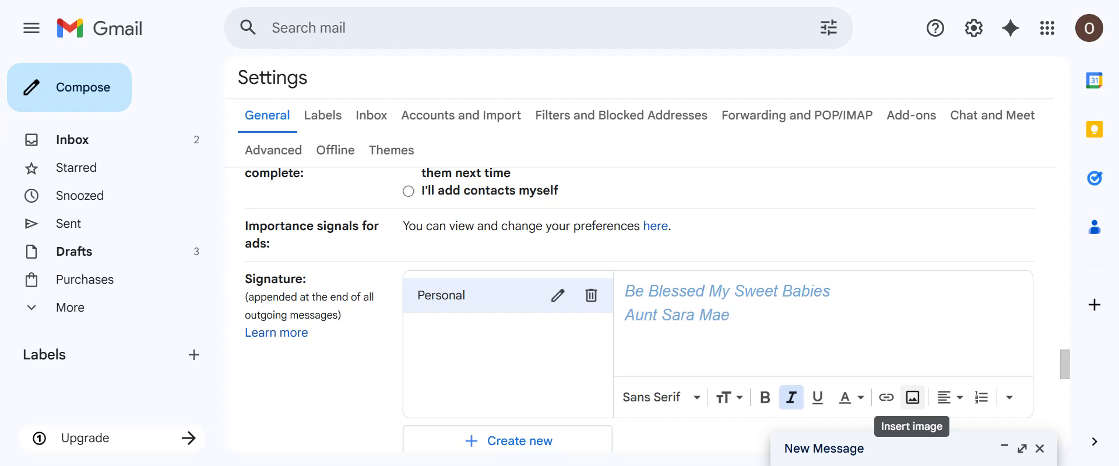
Try center and right alignment on the whole signature text and set it back to left alignment
{"action": "mouse_move", "coordinate": [625, 291]}
{"action": "left_mouse_down"}
{"action": "mouse_move", "coordinate": [697, 292]}
{"action": "mouse_move", "coordinate": [729, 316]}
{"action": "left_mouse_up"}
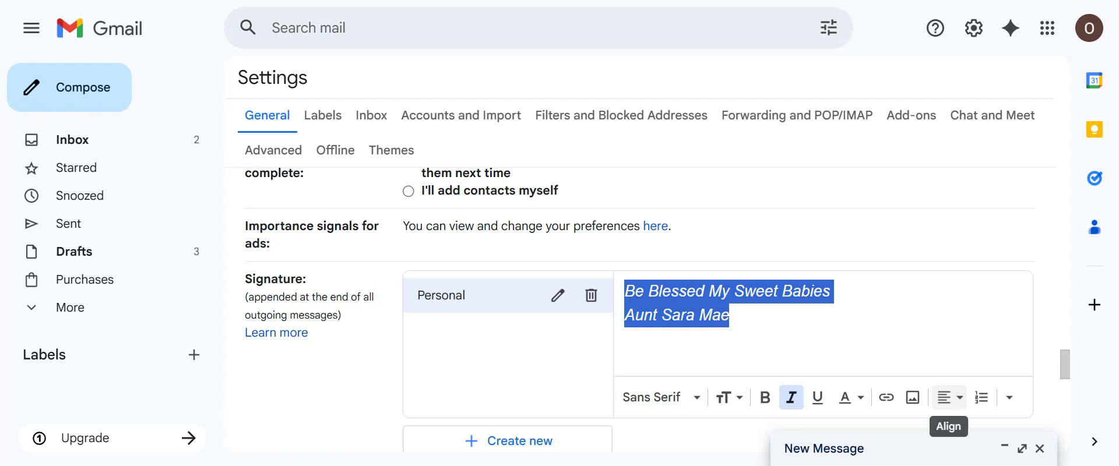
{"action": "left_click", "coordinate": [950, 397]}
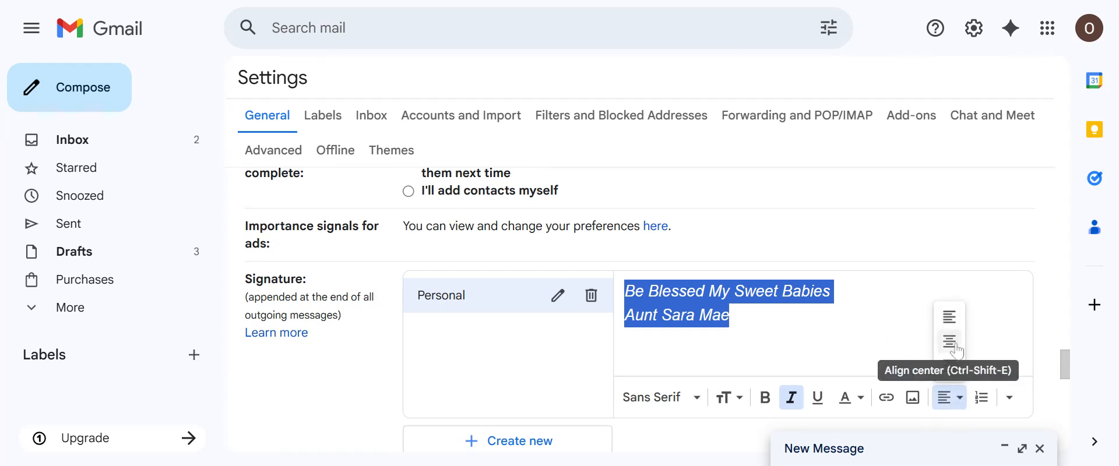
{"action": "left_click", "coordinate": [951, 342]}
{"action": "left_click", "coordinate": [959, 399]}
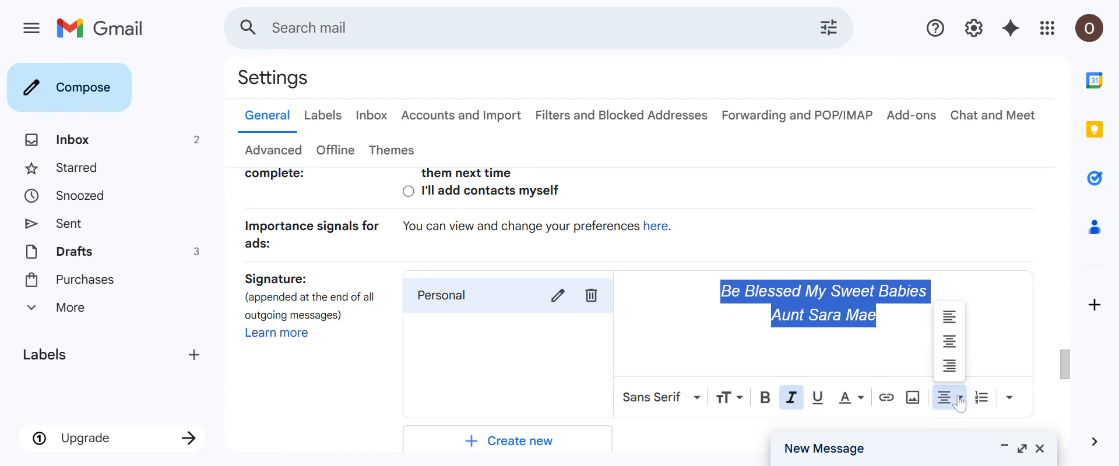
{"action": "left_click", "coordinate": [951, 364]}
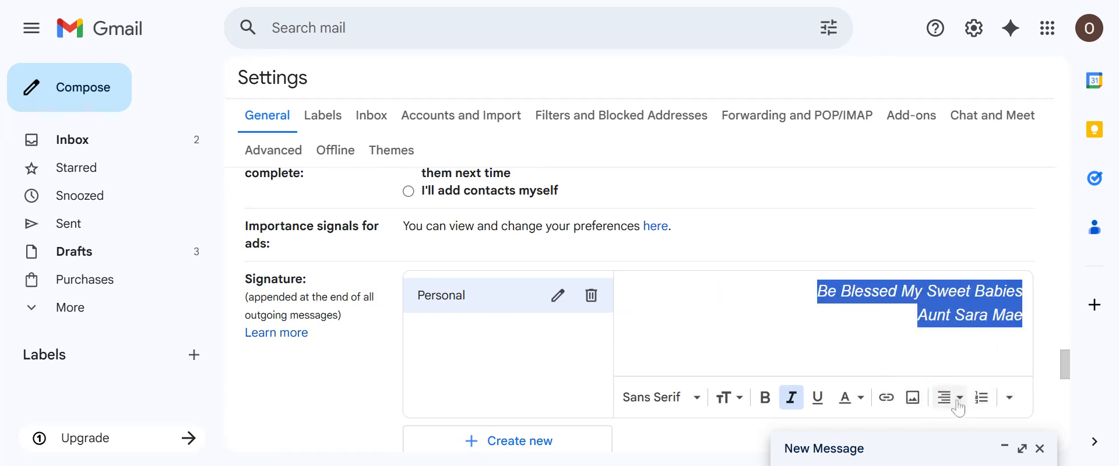
{"action": "left_click", "coordinate": [955, 402]}
{"action": "left_click", "coordinate": [949, 317]}
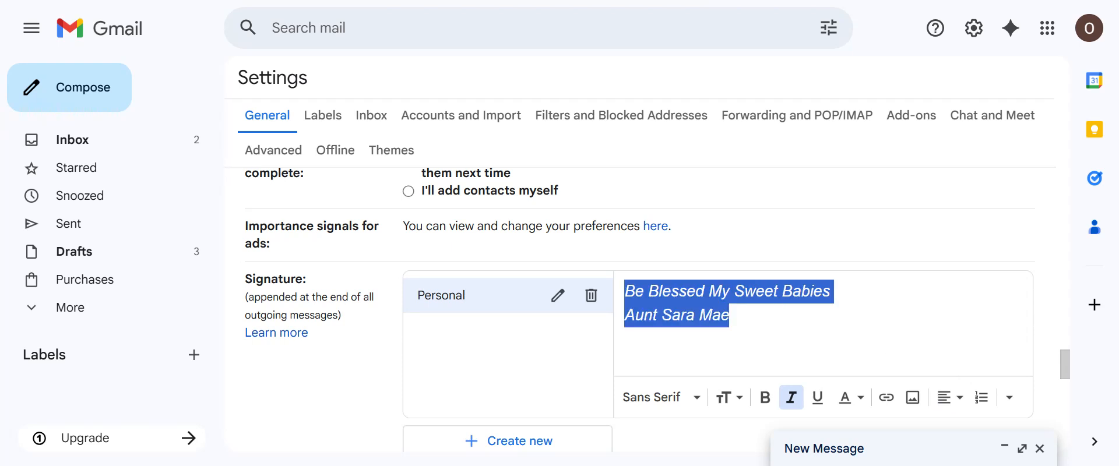
{"action": "left_click", "coordinate": [731, 316]}
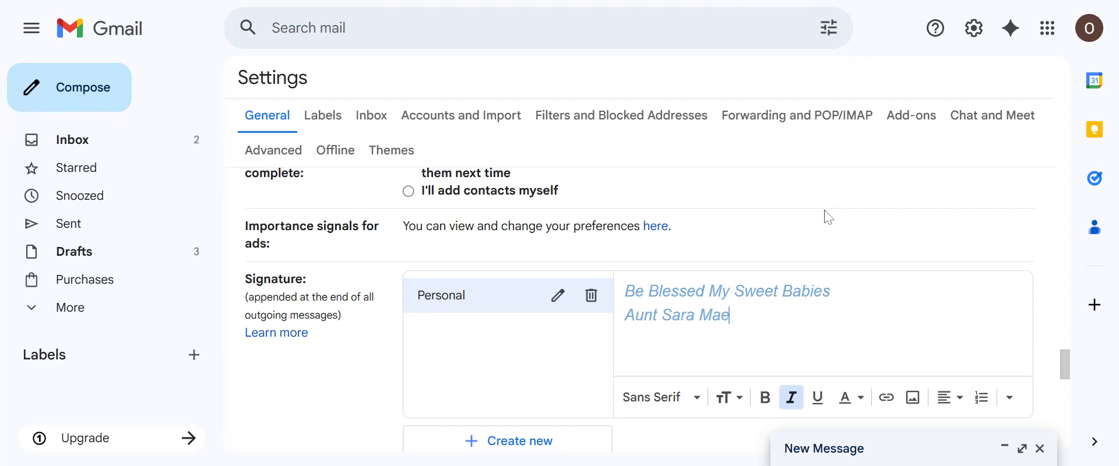
Set Personal as the default signature for new emails and save the settings changes
{"action": "scroll", "coordinate": [825, 211], "scroll_direction": "down", "scroll_amount": 1}
{"action": "scroll", "coordinate": [824, 210], "scroll_direction": "down", "scroll_amount": 2}
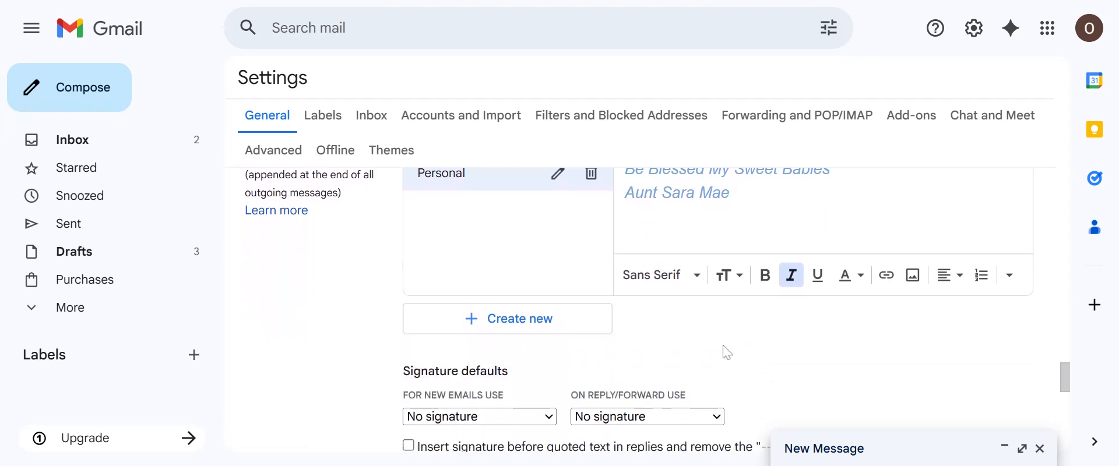
{"action": "scroll", "coordinate": [723, 345], "scroll_direction": "down", "scroll_amount": 1}
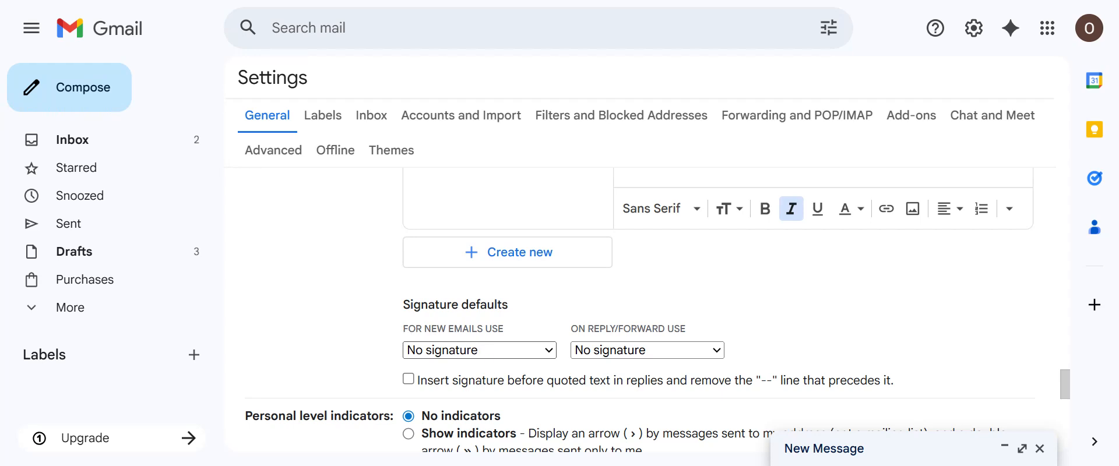
{"action": "left_click", "coordinate": [470, 382]}
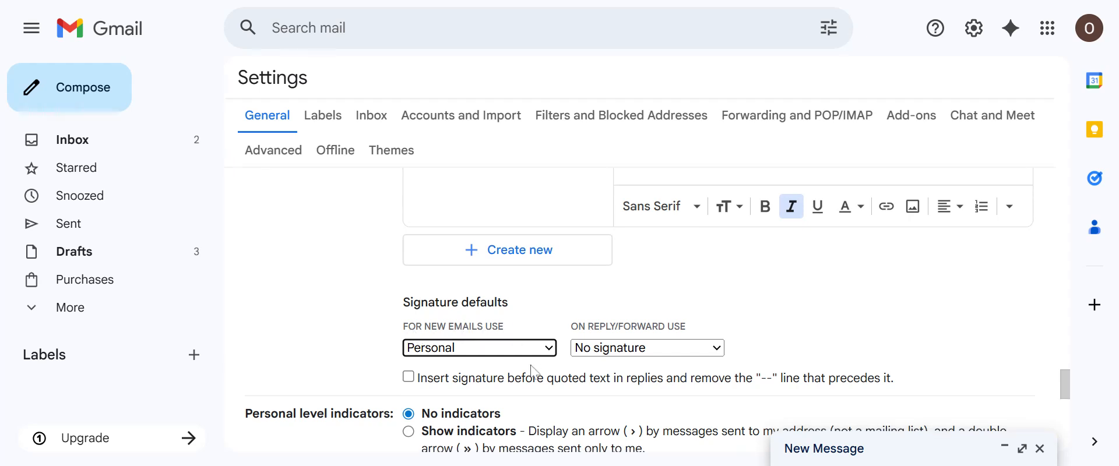
{"action": "scroll", "coordinate": [531, 365], "scroll_direction": "down", "scroll_amount": 4}
{"action": "scroll", "coordinate": [531, 365], "scroll_direction": "down", "scroll_amount": 6}
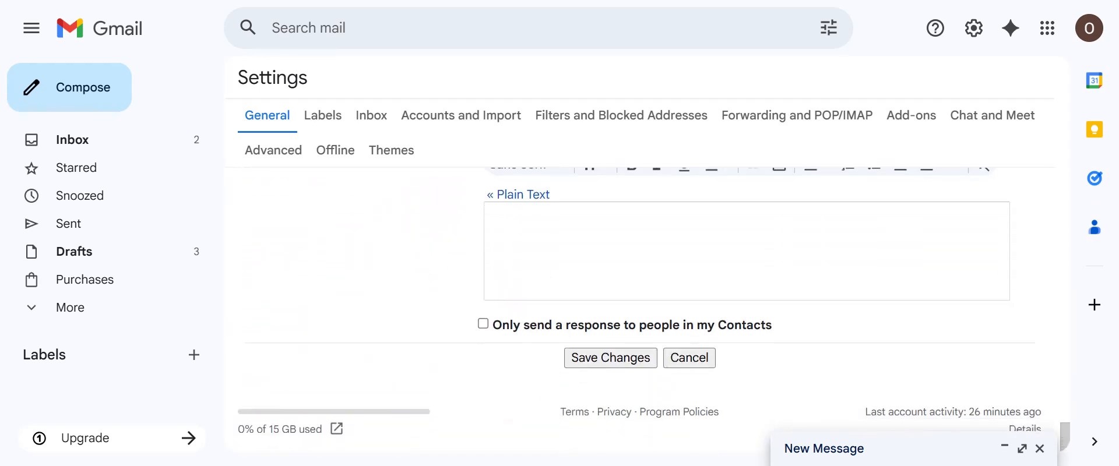
{"action": "left_click", "coordinate": [619, 358]}
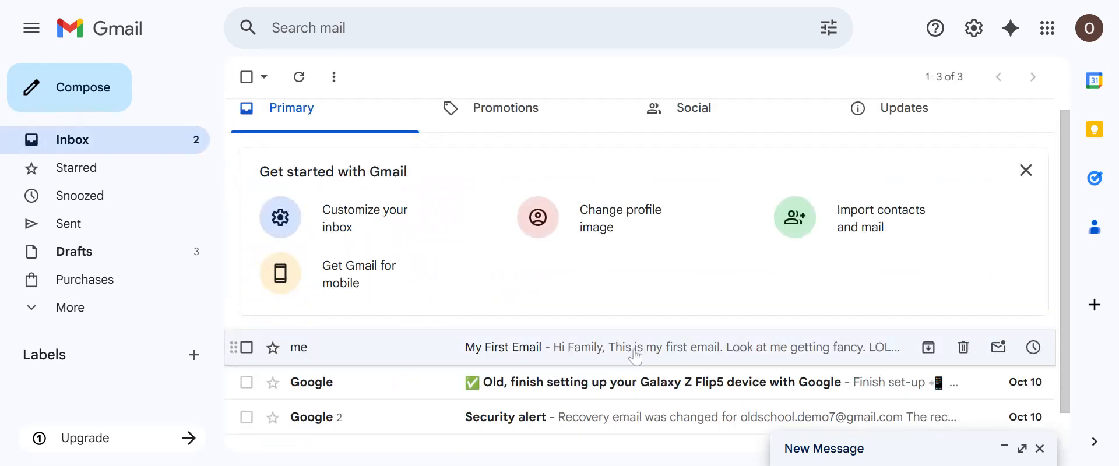
Reopen the minimized blank message, check its signature options and close it
{"action": "left_click", "coordinate": [933, 456]}
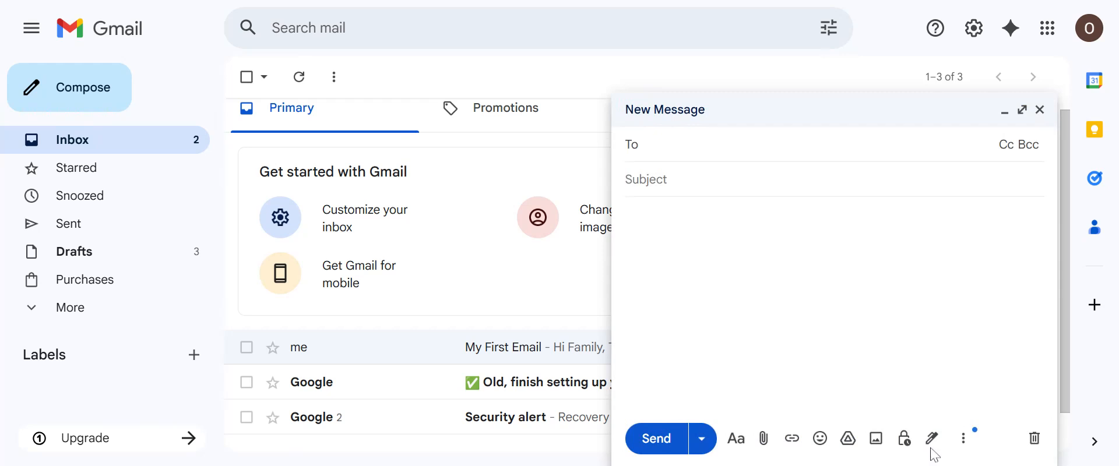
{"action": "left_click", "coordinate": [933, 441]}
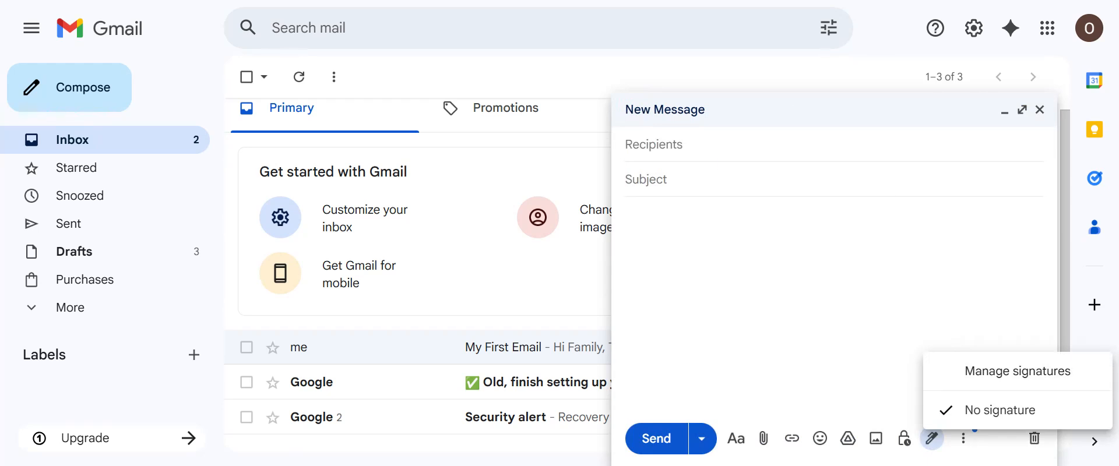
{"action": "left_click", "coordinate": [1041, 110]}
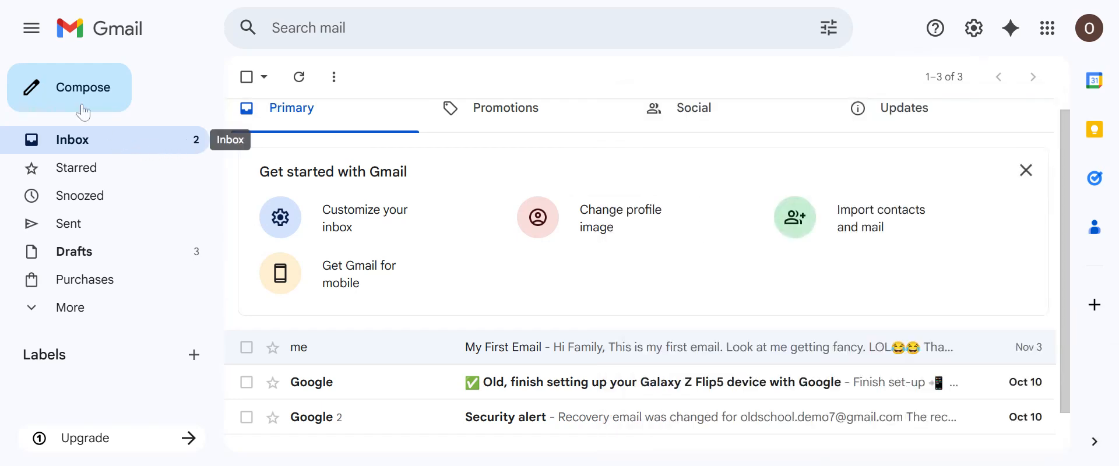
Compose a new email and add the suggested contact's e-mail address as the recipient
{"action": "left_click", "coordinate": [68, 89]}
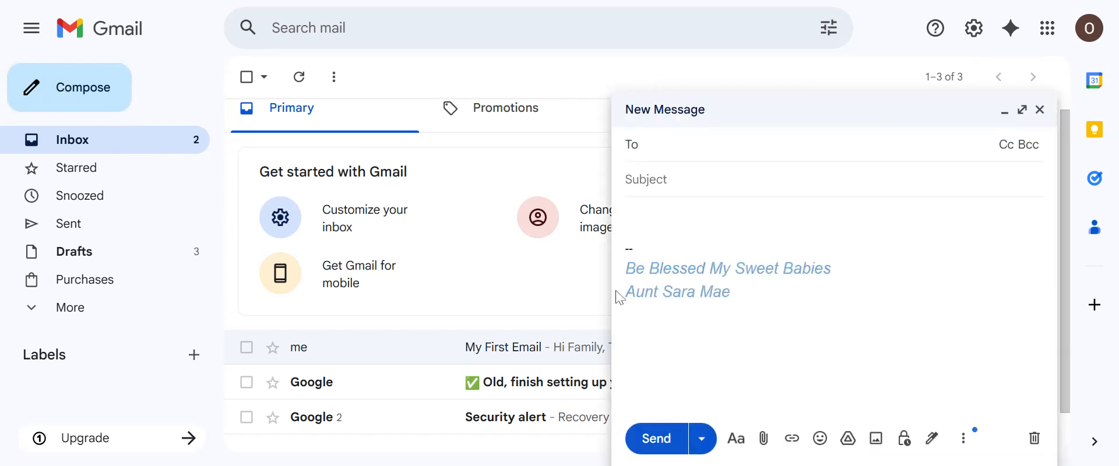
{"action": "type", "text": "war"}
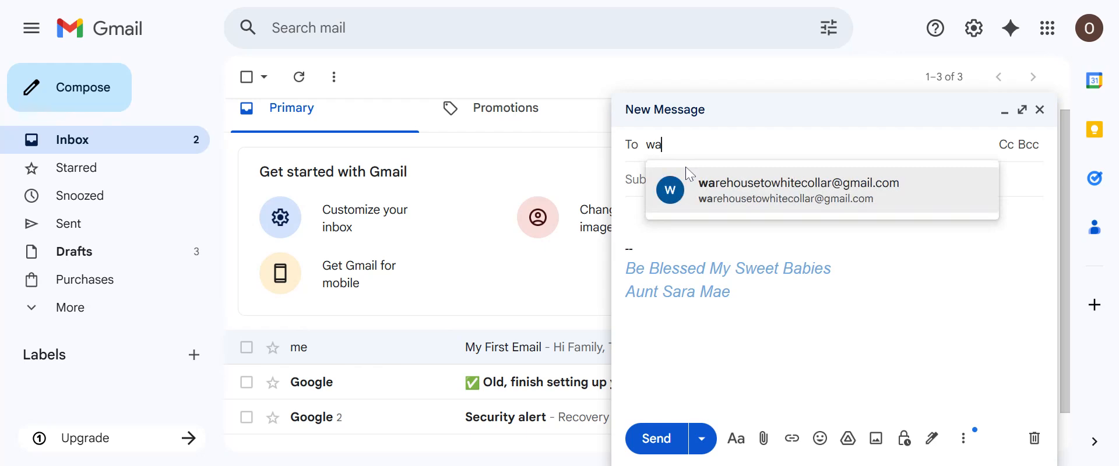
{"action": "left_click", "coordinate": [771, 191]}
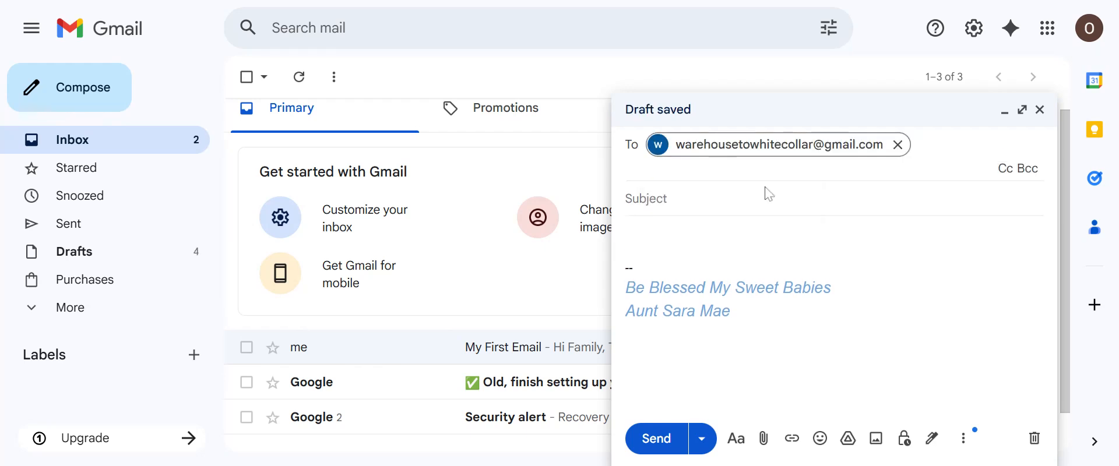
Enter "Signature" as the subject of the new email
{"action": "left_click", "coordinate": [698, 202]}
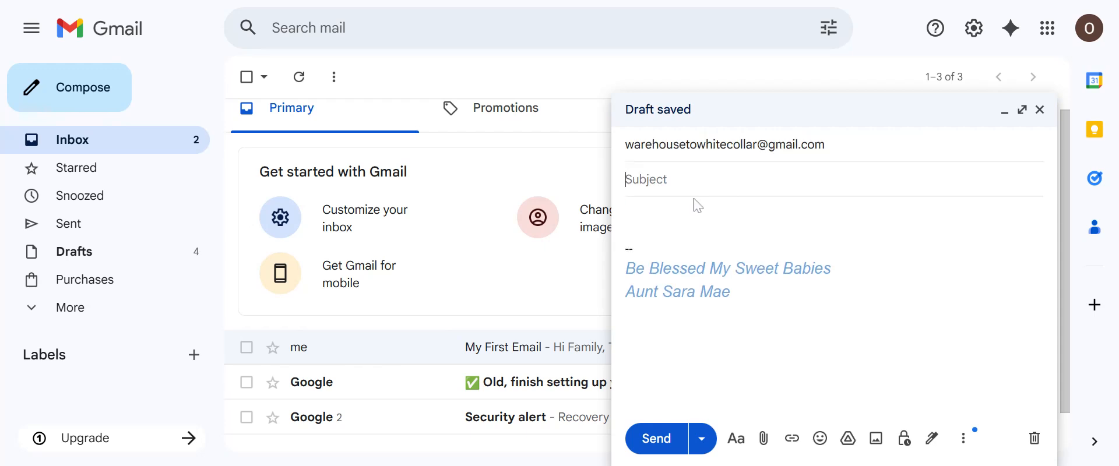
{"action": "type", "text": "Signature"}
{"action": "key", "text": "Tab"}
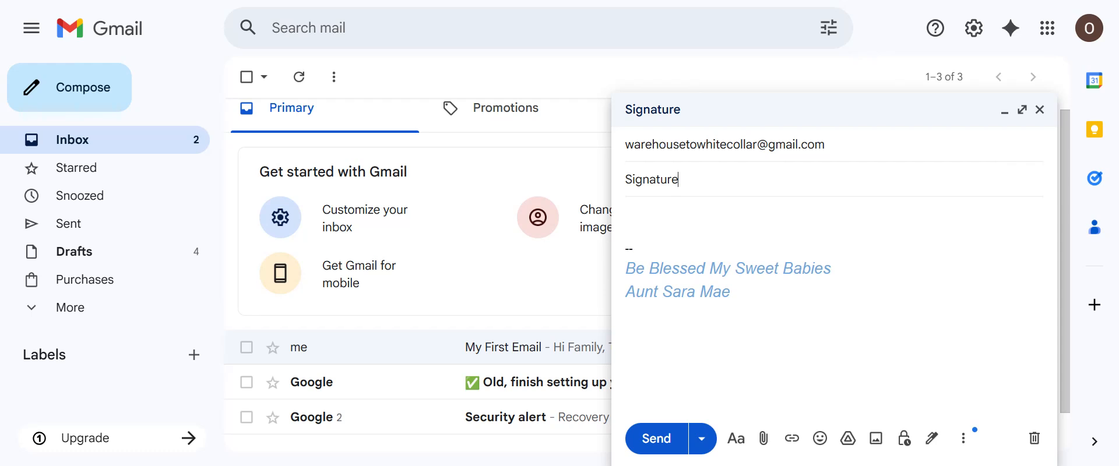
Write the message body above the signature: the greeting "Hey Sugar Plum,", a blank line, and "Do you see my signature?"
{"action": "type", "text": "Hey "}
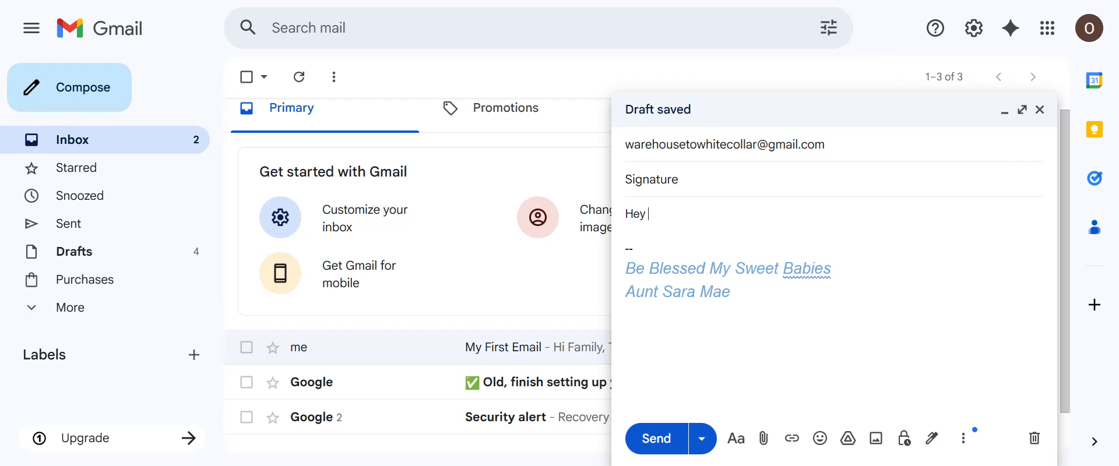
{"action": "type", "text": "Sugar Plum"}
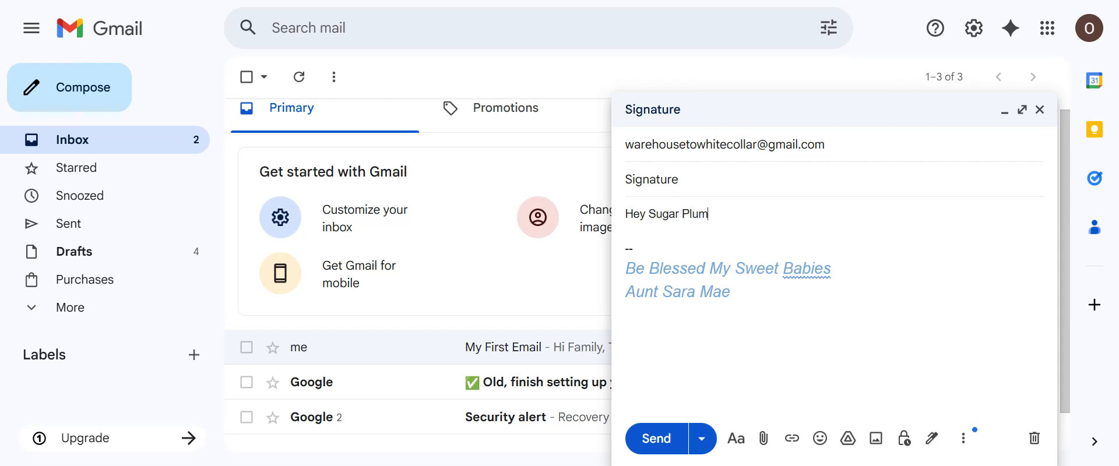
{"action": "type", "text": ","}
{"action": "key", "text": "Return"}
{"action": "key", "text": "Return"}
{"action": "type", "text": "Do you"}
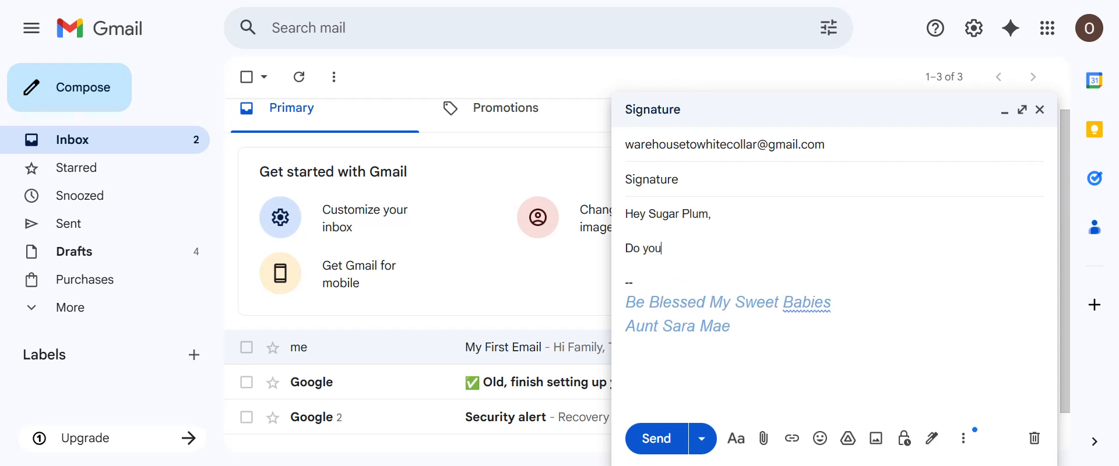
{"action": "type", "text": " see my si"}
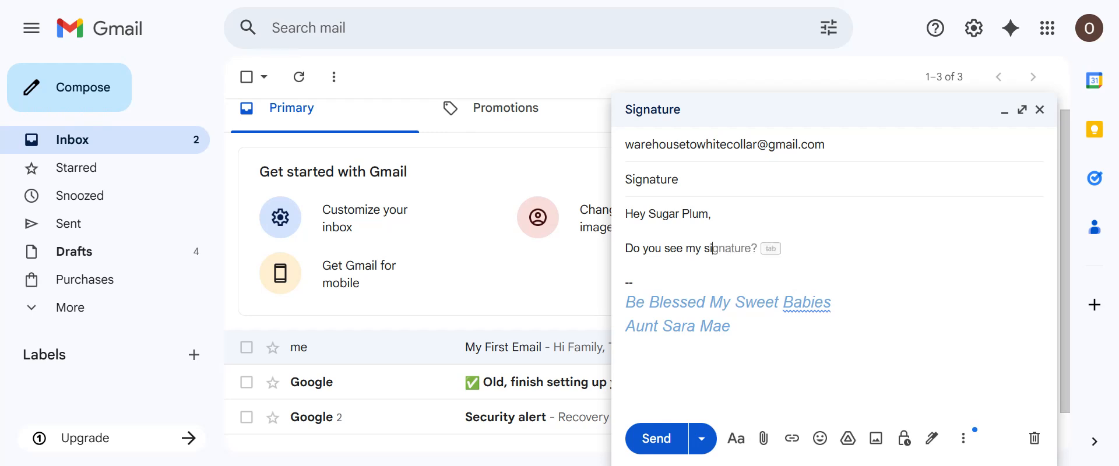
{"action": "type", "text": "gnature?"}
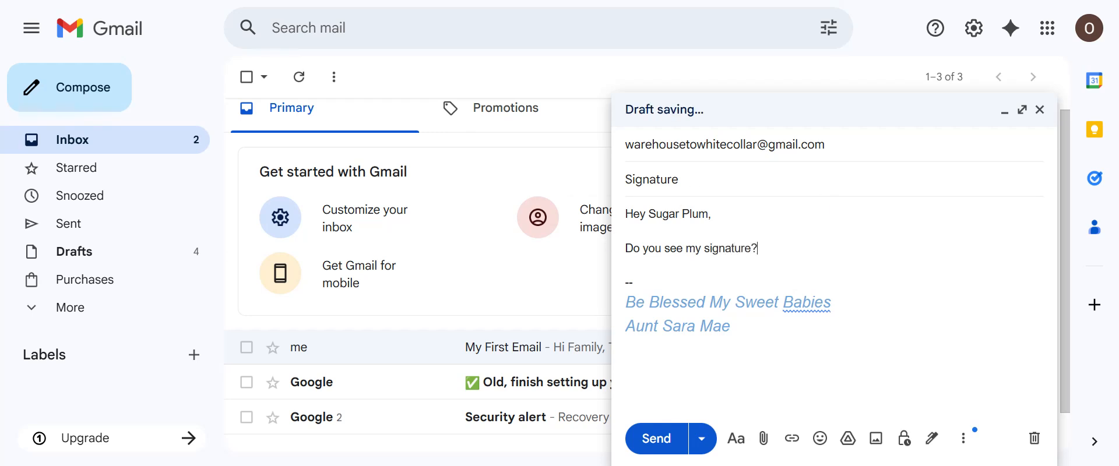
Send the email and open its copy among the sent messages to check the signature
{"action": "left_click", "coordinate": [656, 442]}
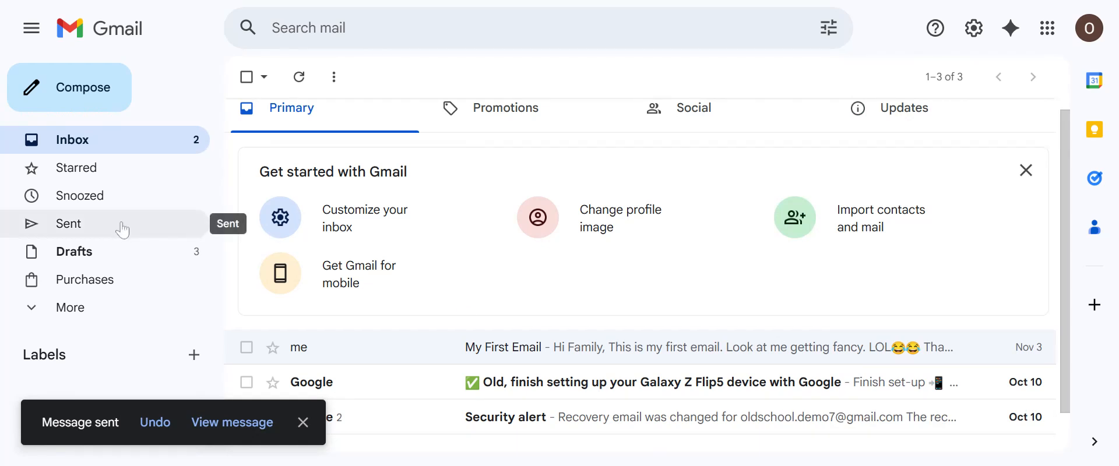
{"action": "left_click", "coordinate": [120, 226]}
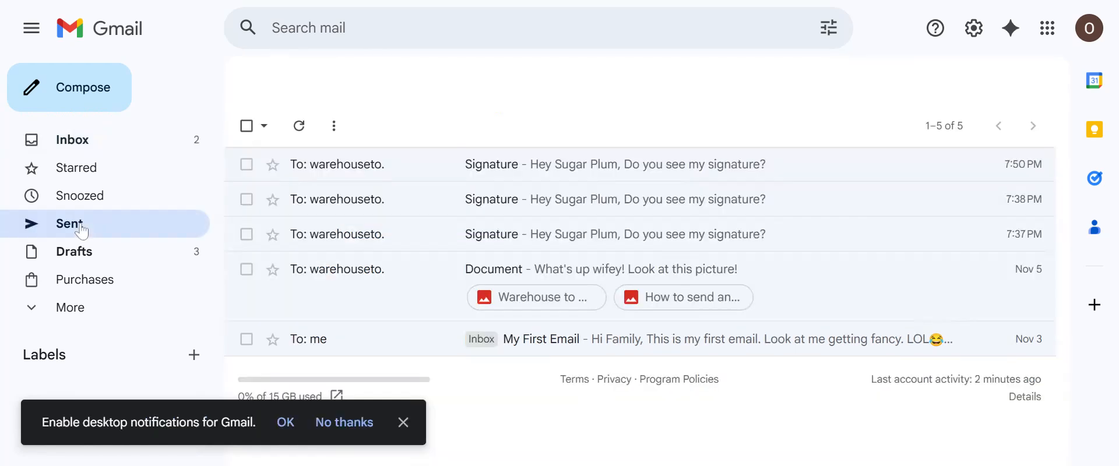
{"action": "left_click", "coordinate": [437, 182]}
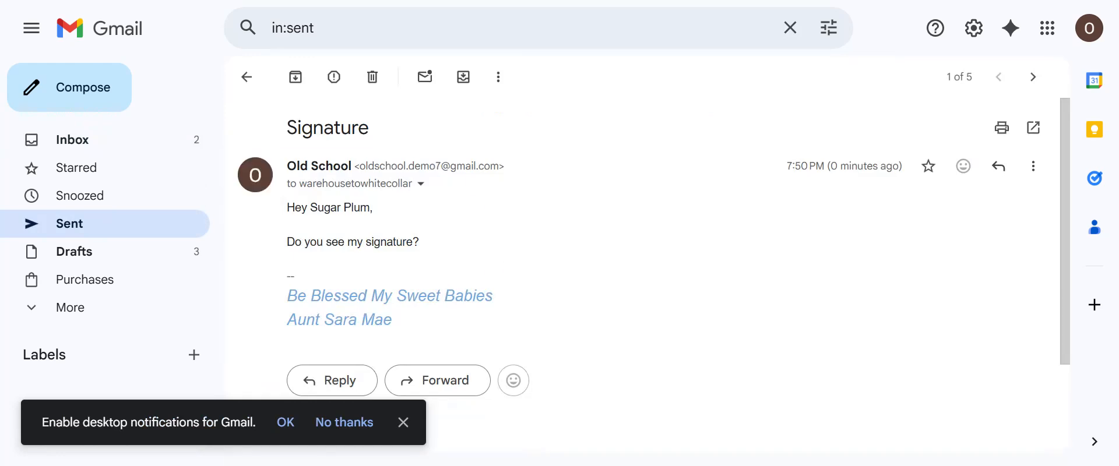